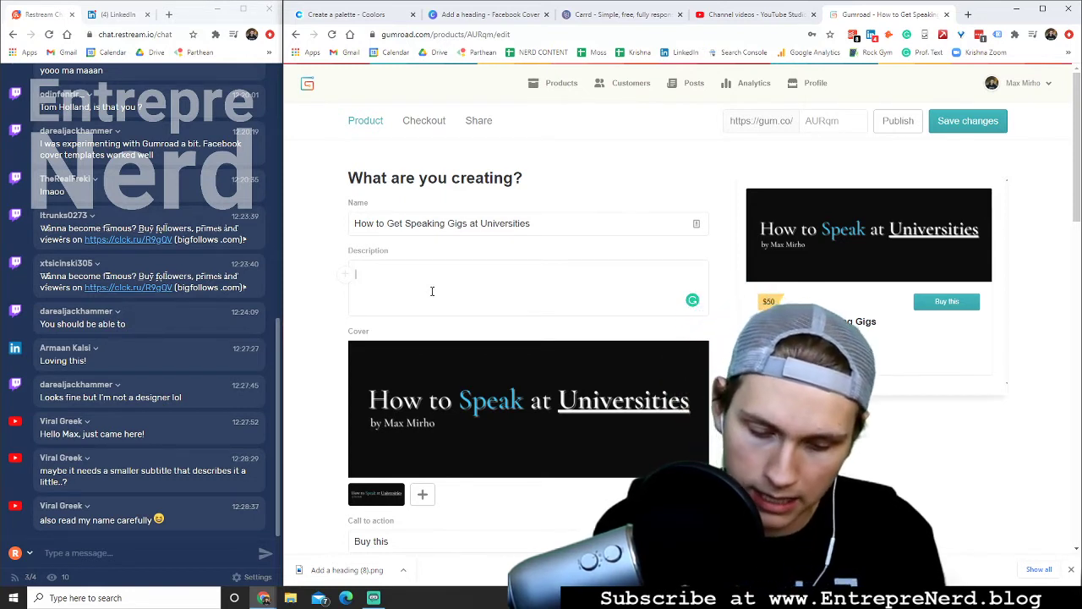
- Start the product description with "One of the best and easiest ways to build up a speaker resume is by speaking at universities"
text(One oft)
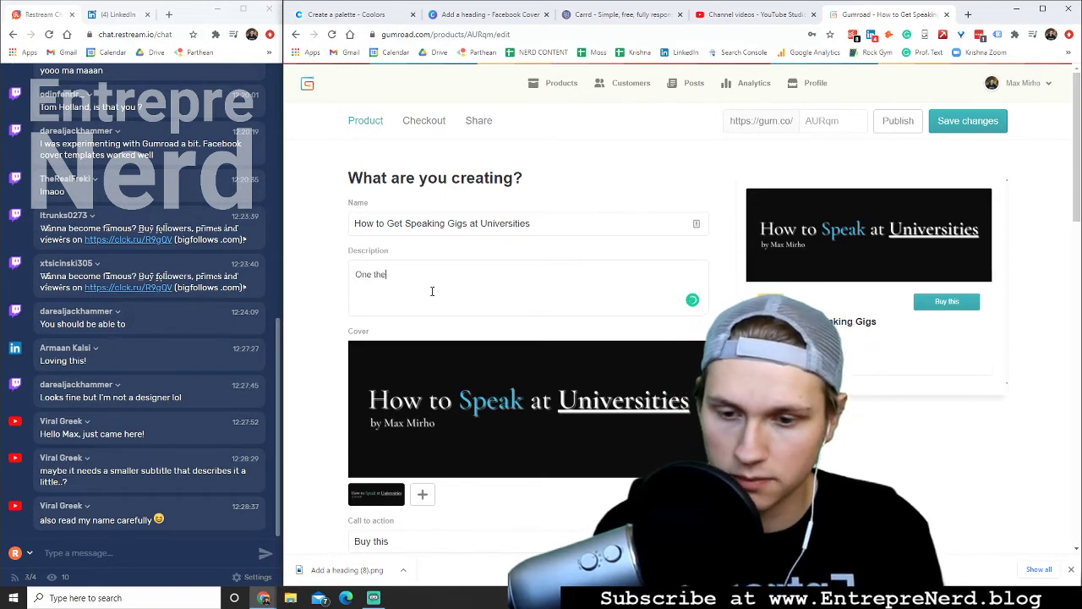
key(BackSpace)
key(BackSpace)
key(BackSpace)
text(of the best and)
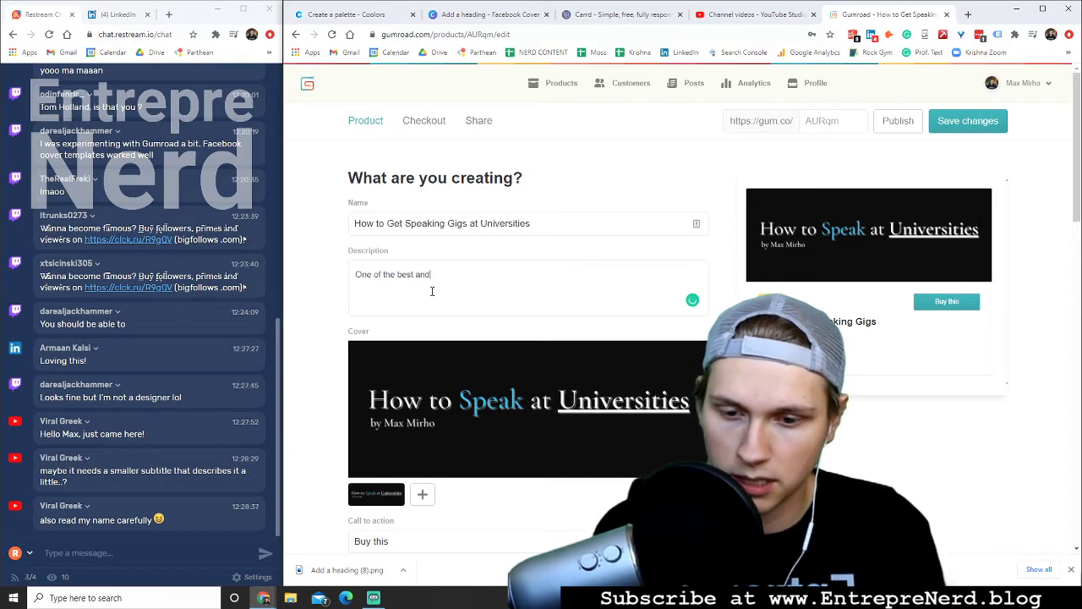
text( easiest ways to)
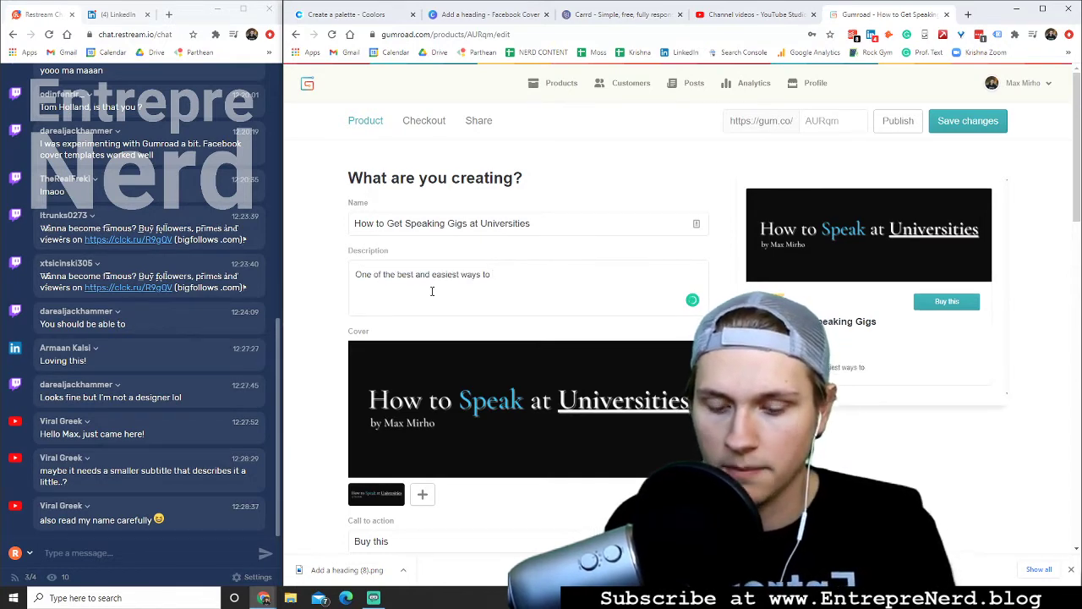
text( build up a speaker re)
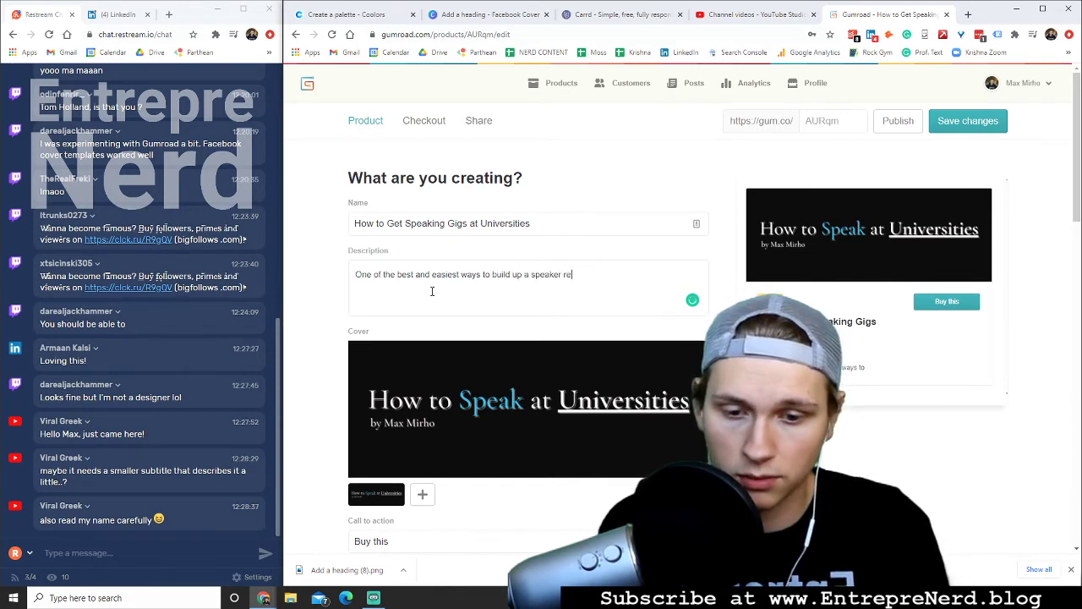
text(sume is by doi)
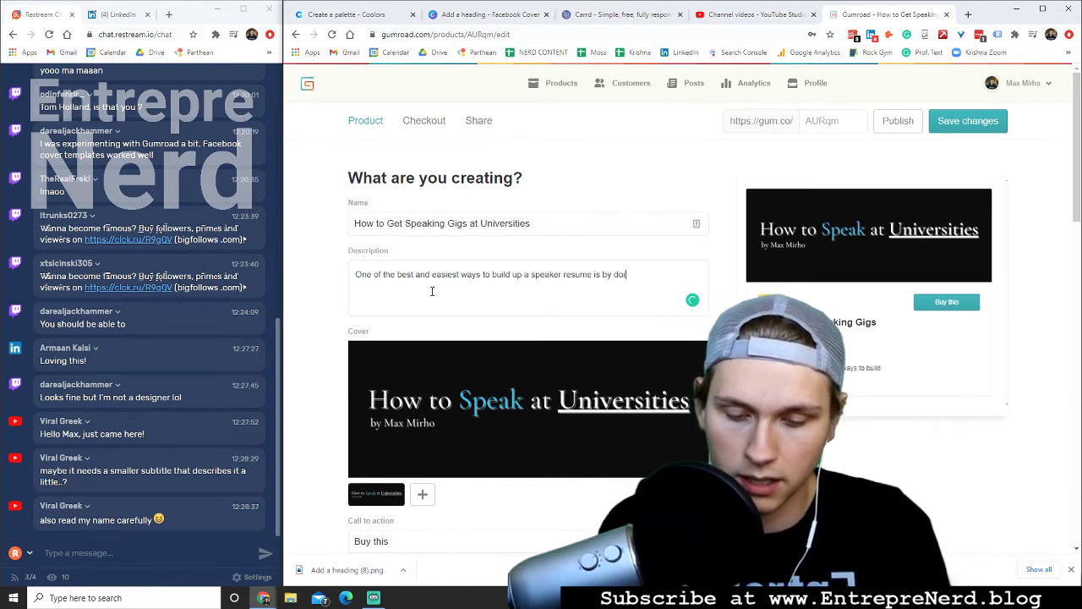
text(ng)
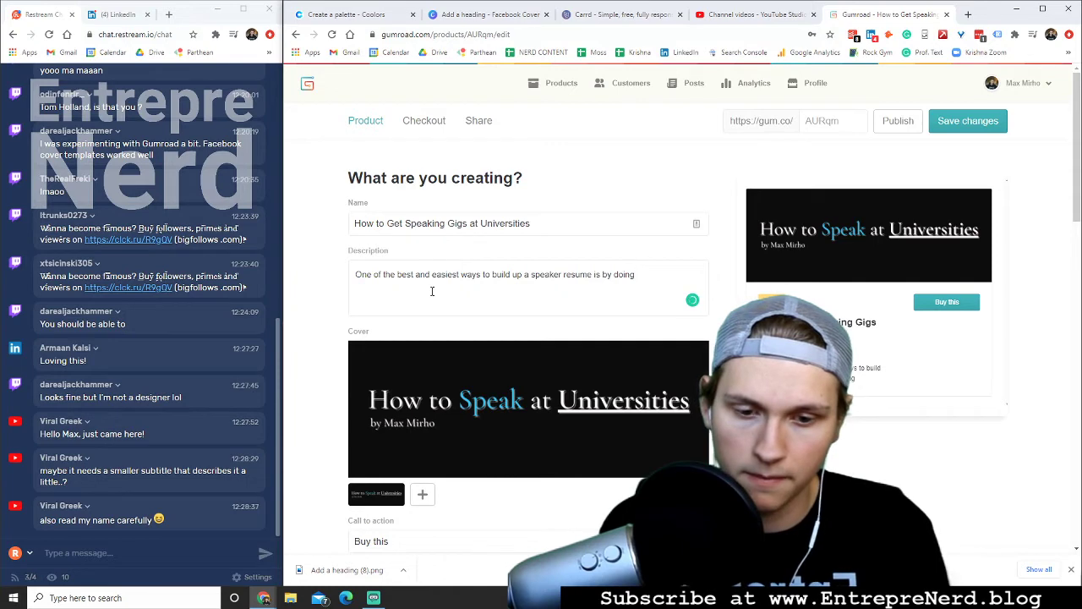
key(BackSpace)
key(BackSpace)
key(BackSpace)
key(BackSpace)
key(BackSpace)
text(speaking)
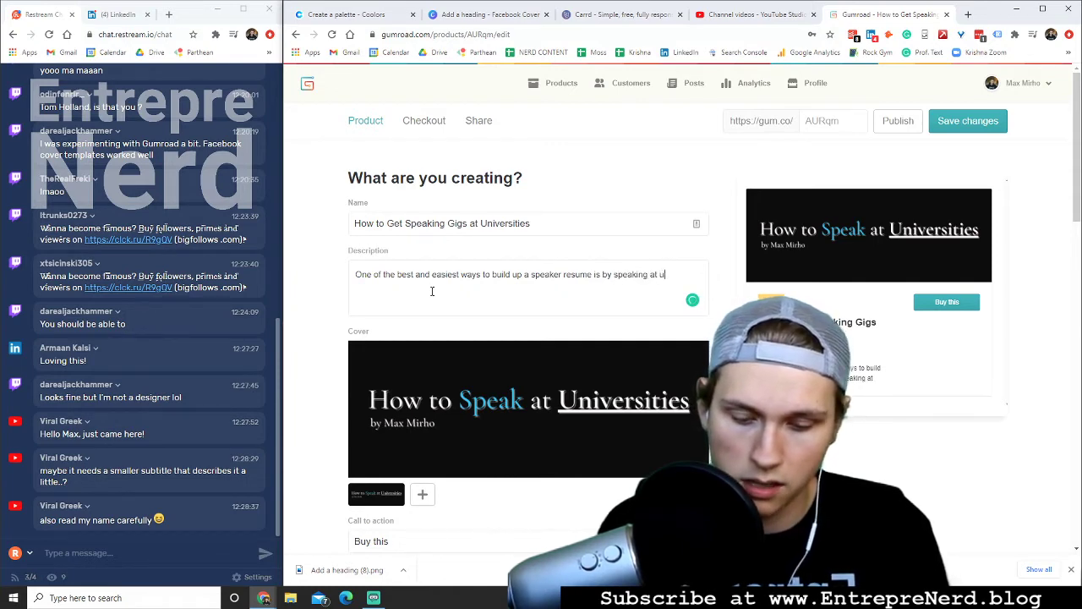
text( at universities)
- Reword the description to "presenting at universities", add the pitch about free tools, simple automation and building a speaker career, and save the changes
key(ctrl+a)
text(One of the best and easiest ways to build up a speaker resume is by presenting at universities. Using a series of free tools and simple automation, I'll teach you how to start hosting presentations at universities around the world - and help you build your speaker career!)
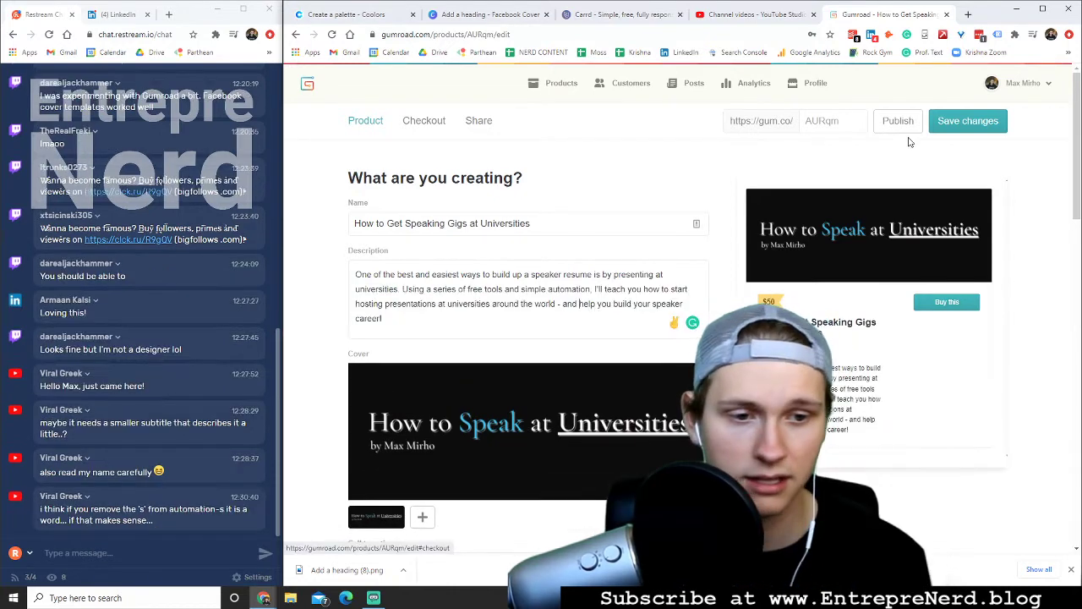
click(930, 125)
- Add a new discount code in the product's checkout settings
click(426, 121)
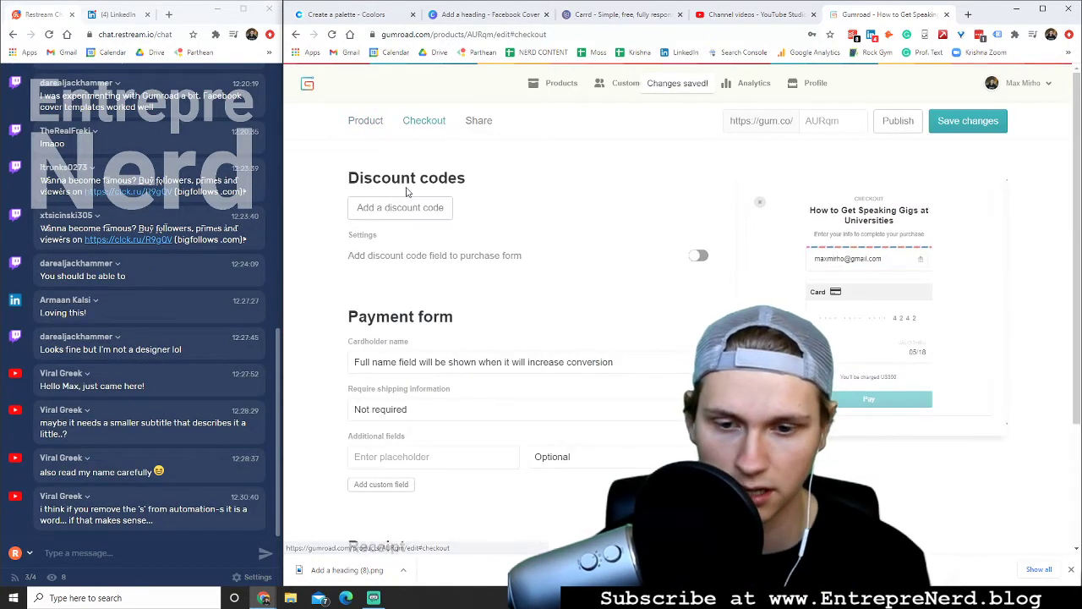
click(409, 210)
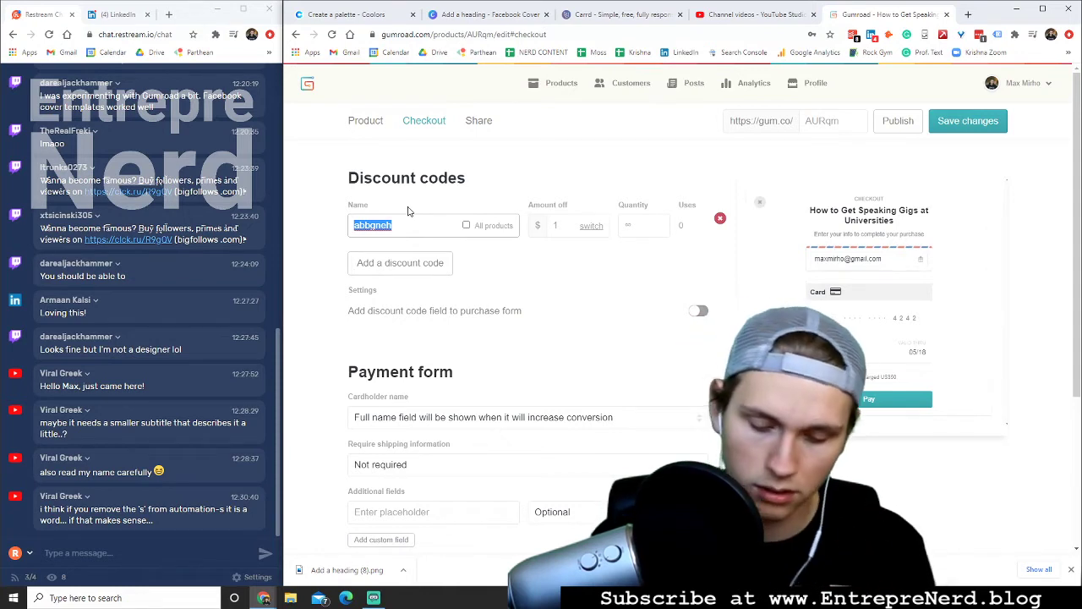
text(nerdboy)
key(BackSpace)
key(BackSpace)
key(BackSpace)
key(BackSpace)
key(BackSpace)
key(BackSpace)
key(BackSpace)
text(nerd)
key(BackSpace)
key(BackSpace)
key(BackSpace)
text(er)
key(BackSpace)
key(BackSpace)
key(BackSpace)
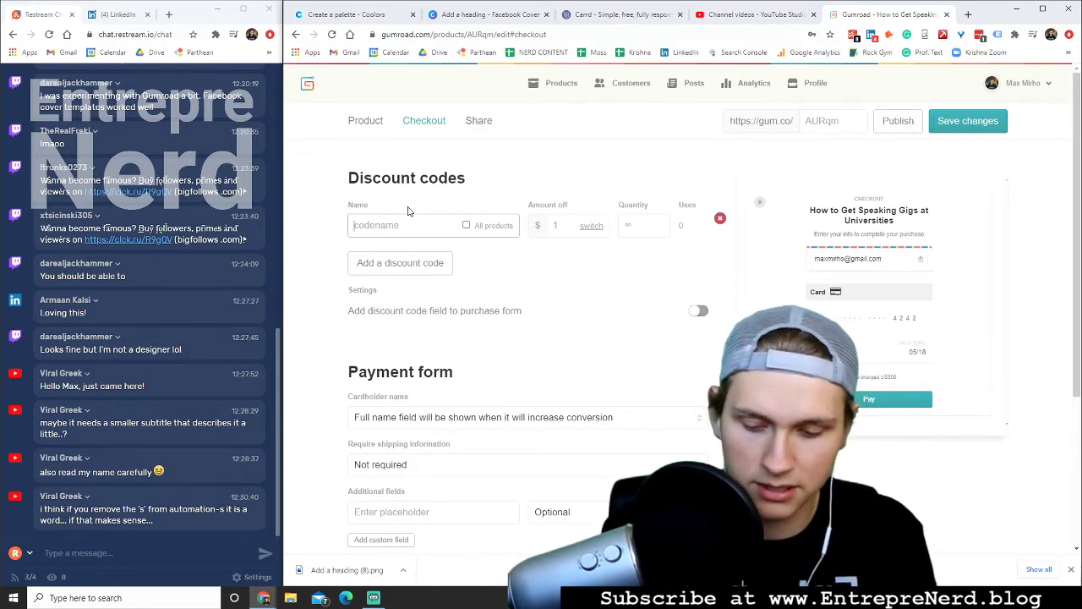
text(nerdbo)
key(BackSpace)
key(BackSpace)
key(BackSpace)
key(BackSpace)
key(BackSpace)
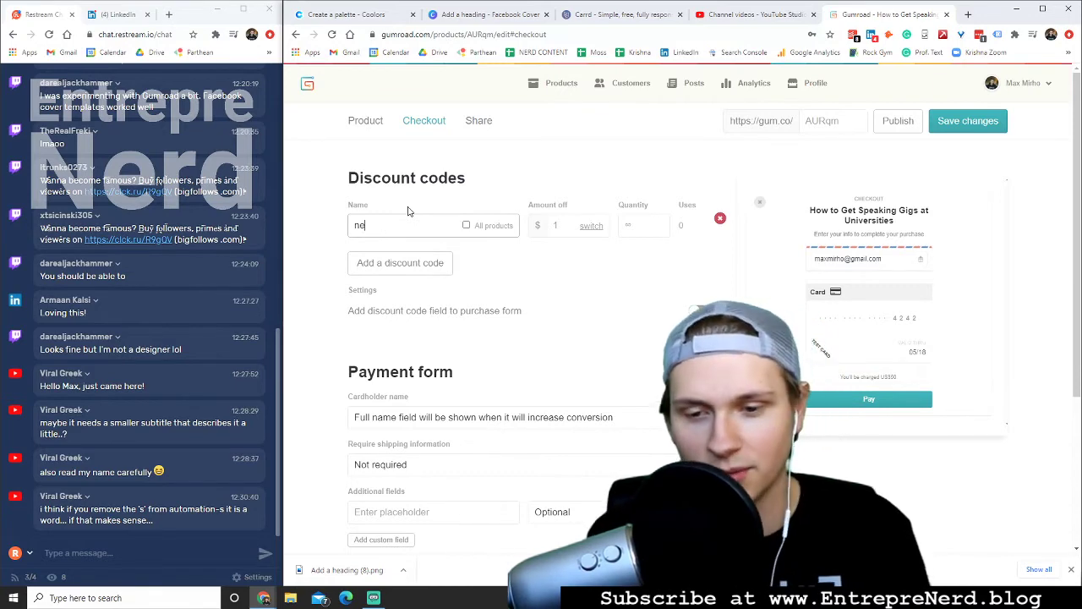
key(BackSpace)
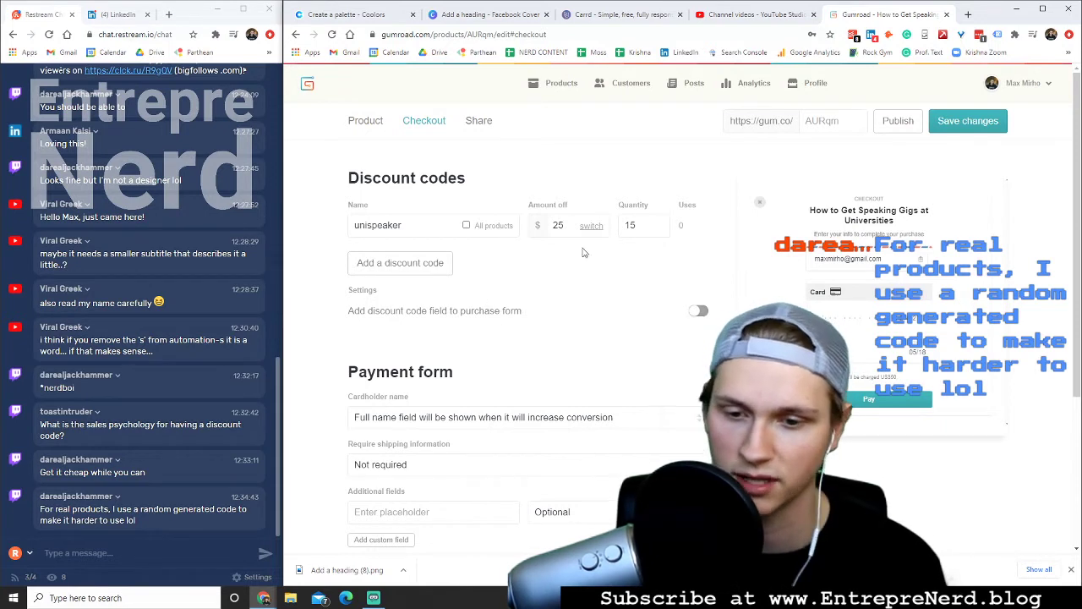
- Enable the discount code field on this product's purchase form
click(643, 225)
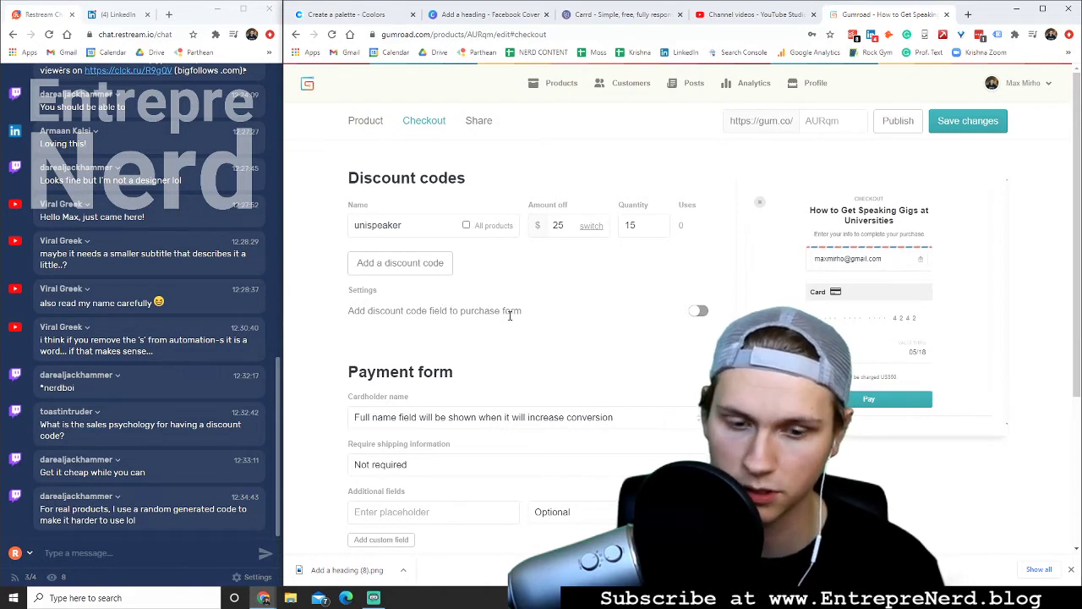
click(699, 312)
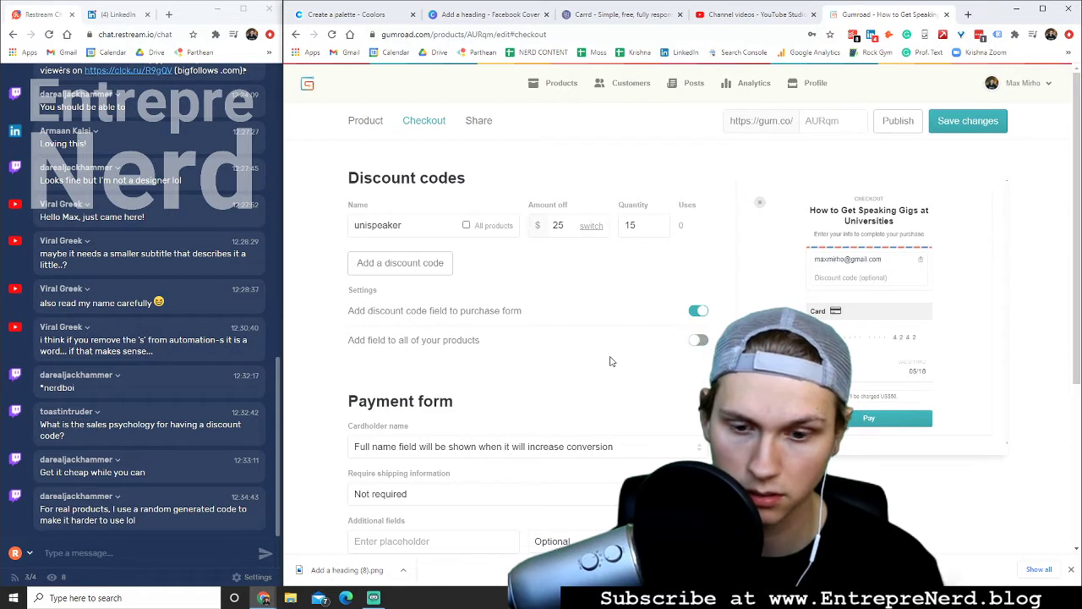
- Review the cardholder name options, keeping "Full name field will be shown when it will increase conversion"
scroll(612, 361, down, 2)
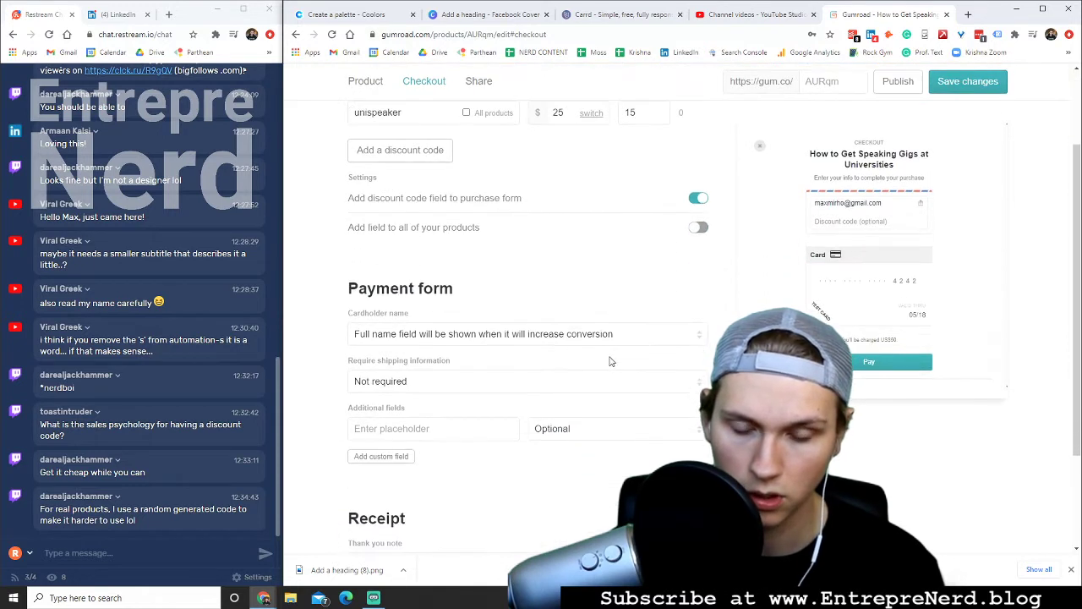
click(467, 335)
click(484, 331)
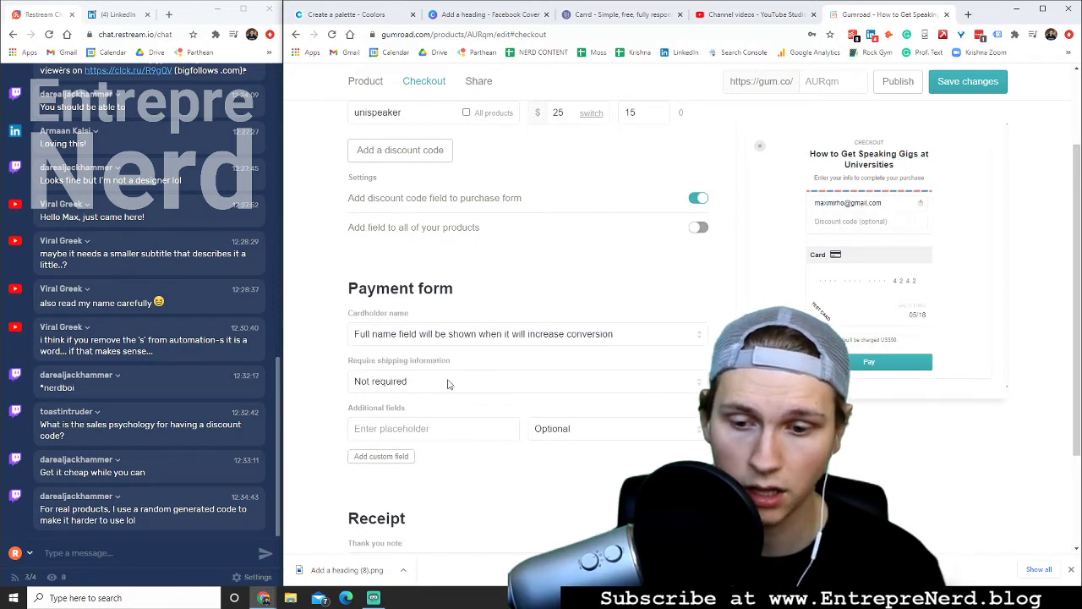
- Write the receipt's thank you note: "Thank you so much for purchasing - I hope you like the product!"
scroll(362, 381, down, 1)
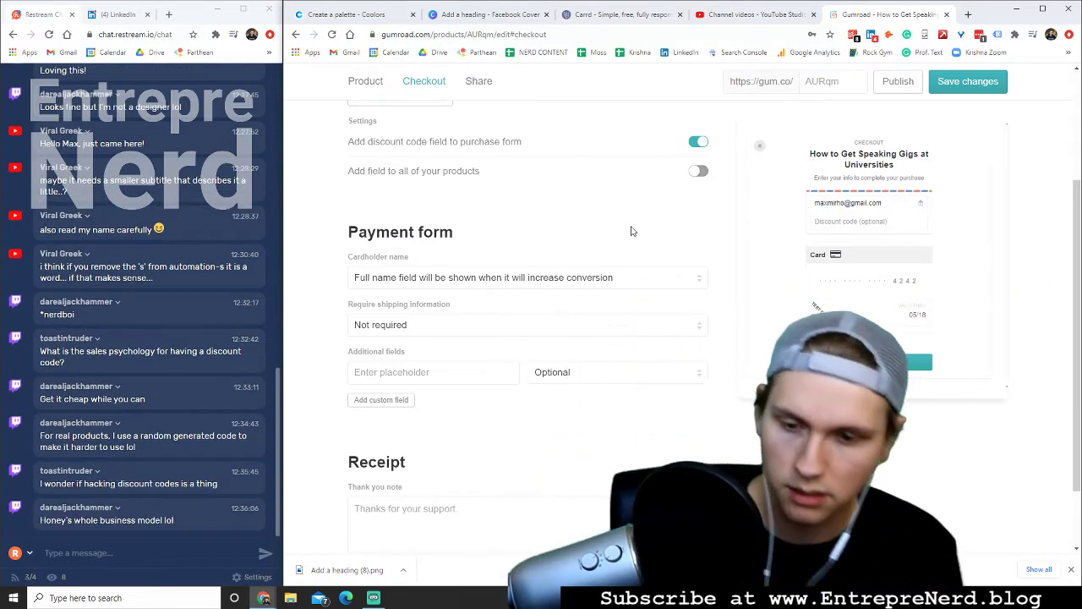
scroll(486, 257, down, 1)
scroll(486, 257, down, 2)
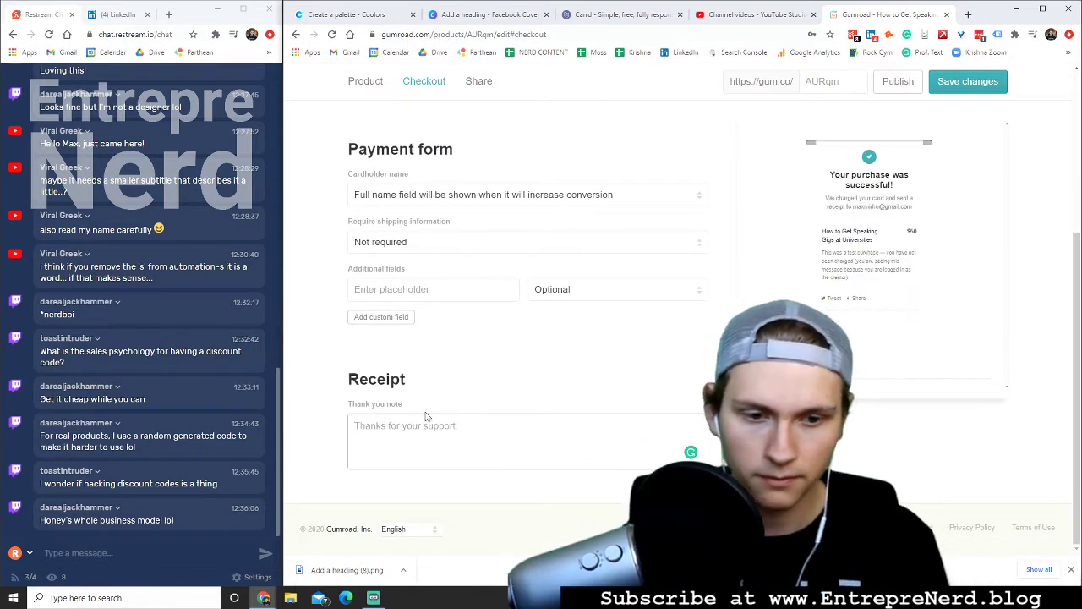
click(426, 416)
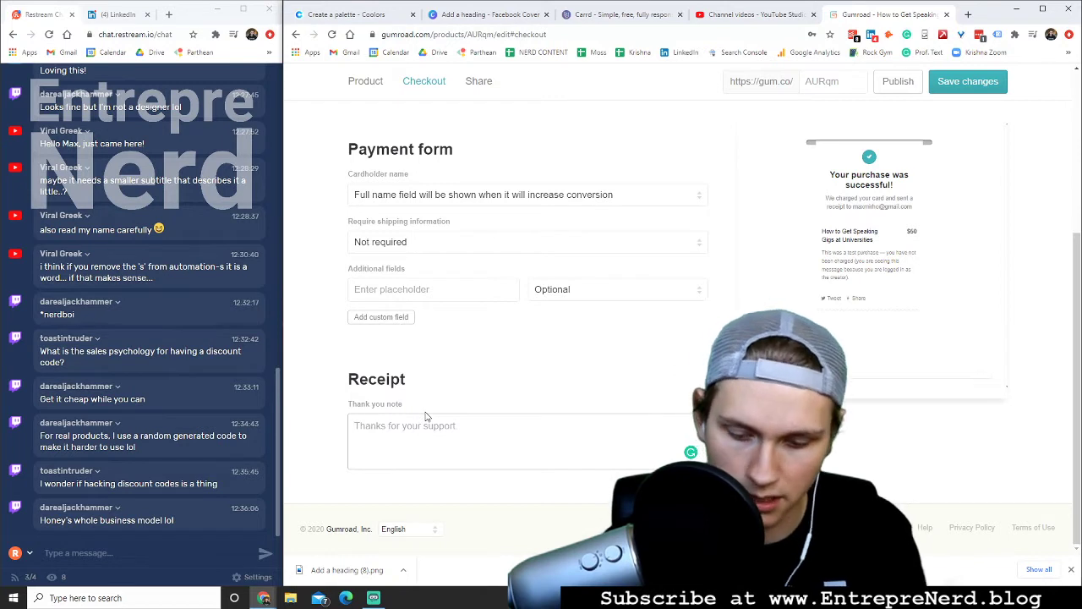
text(Thn)
key(BackSpace)
text(ank you so much for)
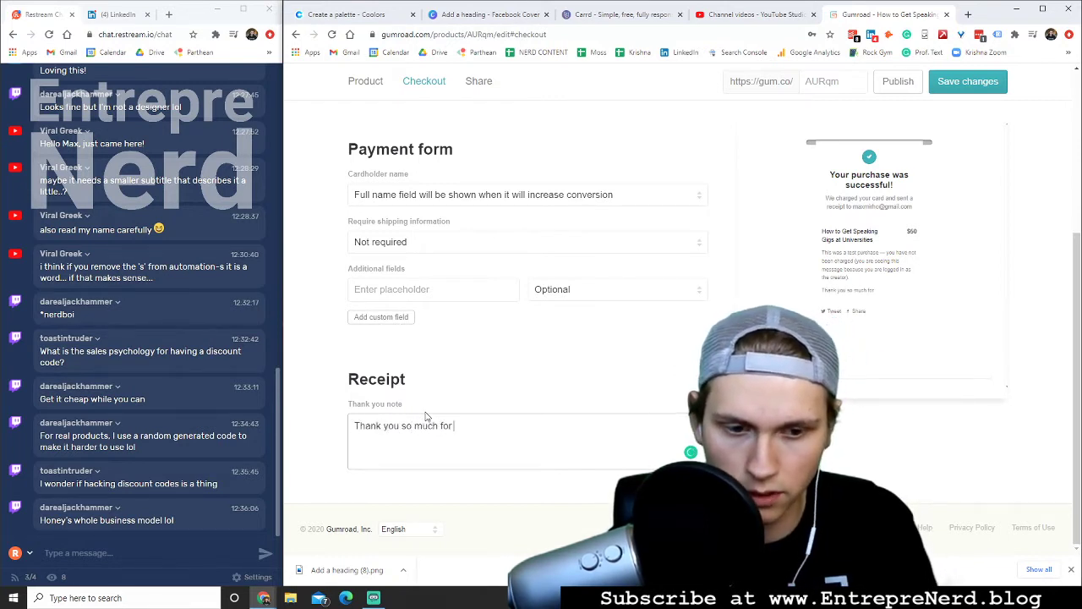
text( purchasing)
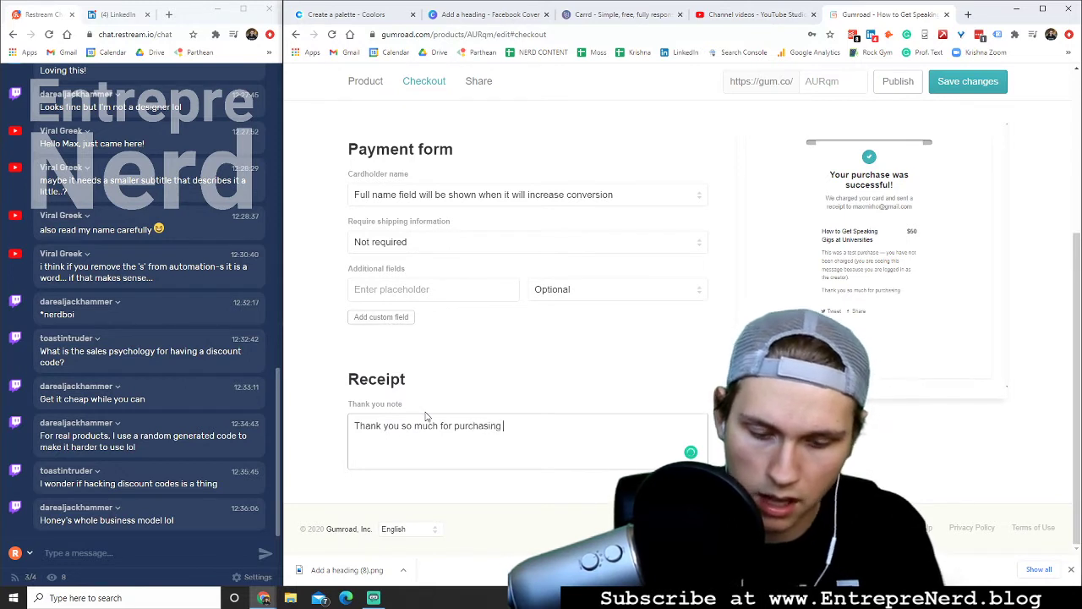
text( - I hope you like )
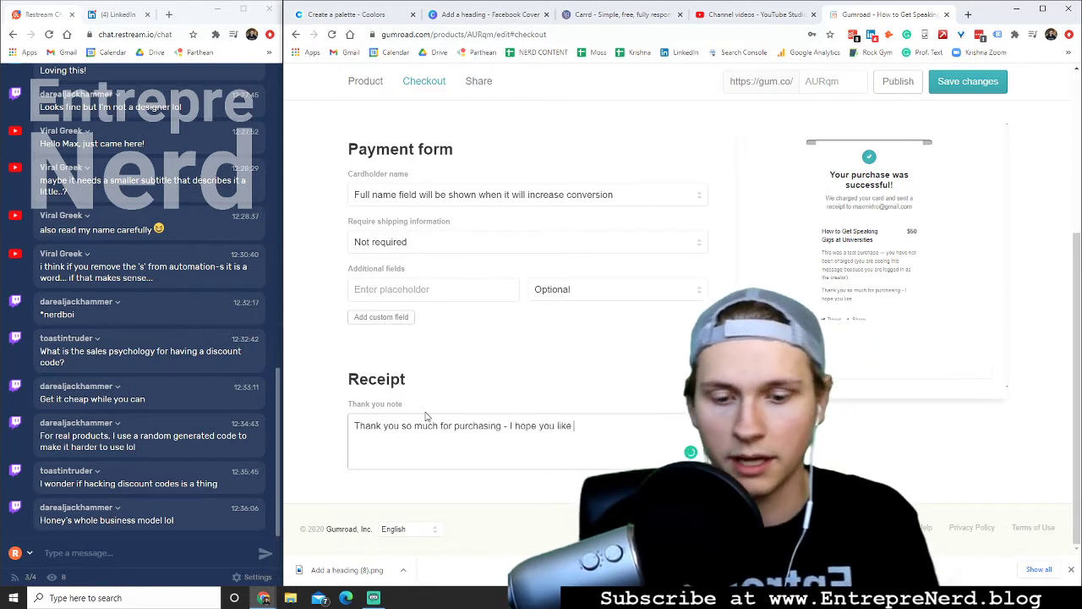
text(the product!)
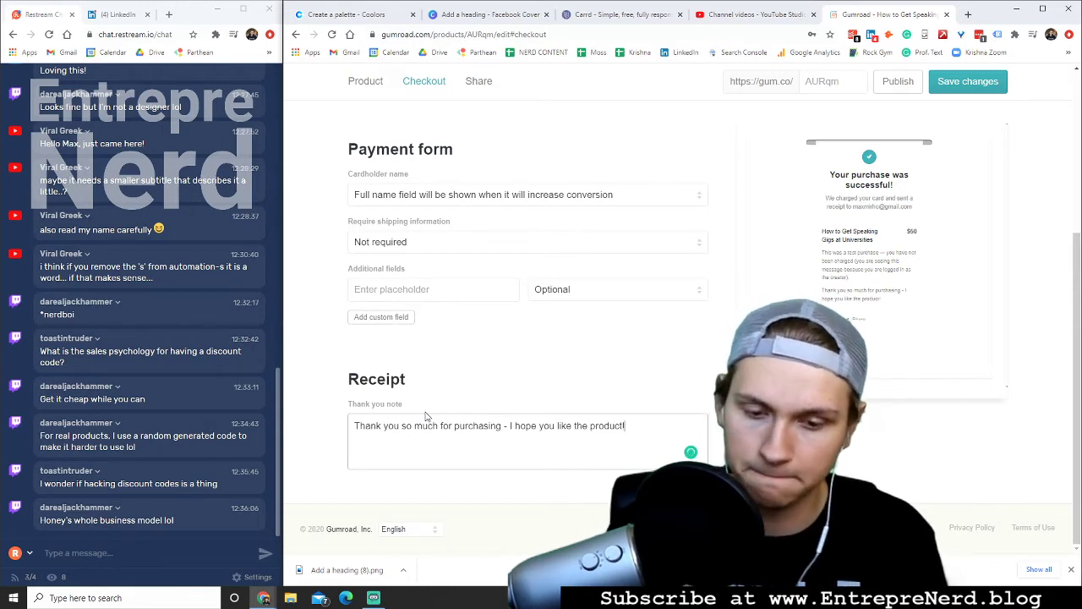
- Change "product!" to "course!" in the thank you note and add a line inviting buyers to send questions to the seller's e-mail address
key(ctrl+shift+Left)
text(course!)
key(Return)
key(ctrl+v)
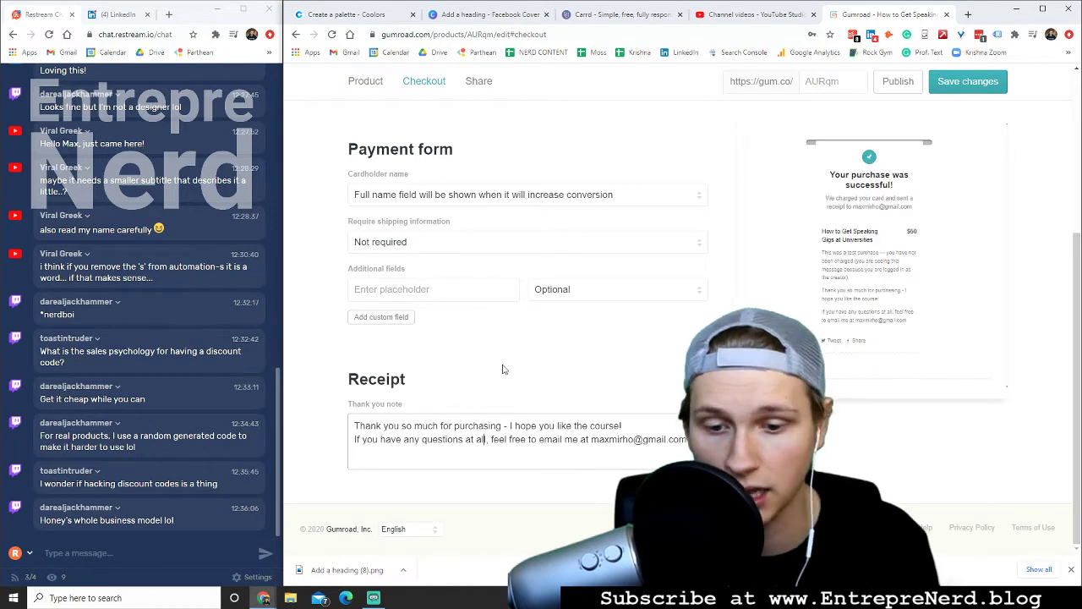
- Save the checkout changes and try to publish the product
scroll(512, 361, up, 1)
scroll(512, 361, up, 3)
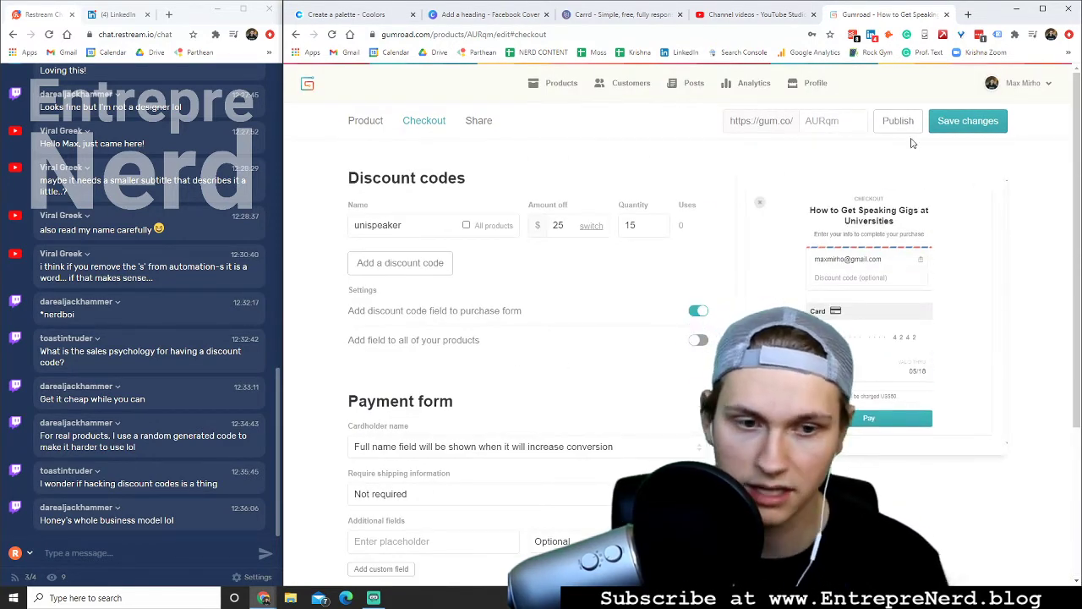
click(964, 121)
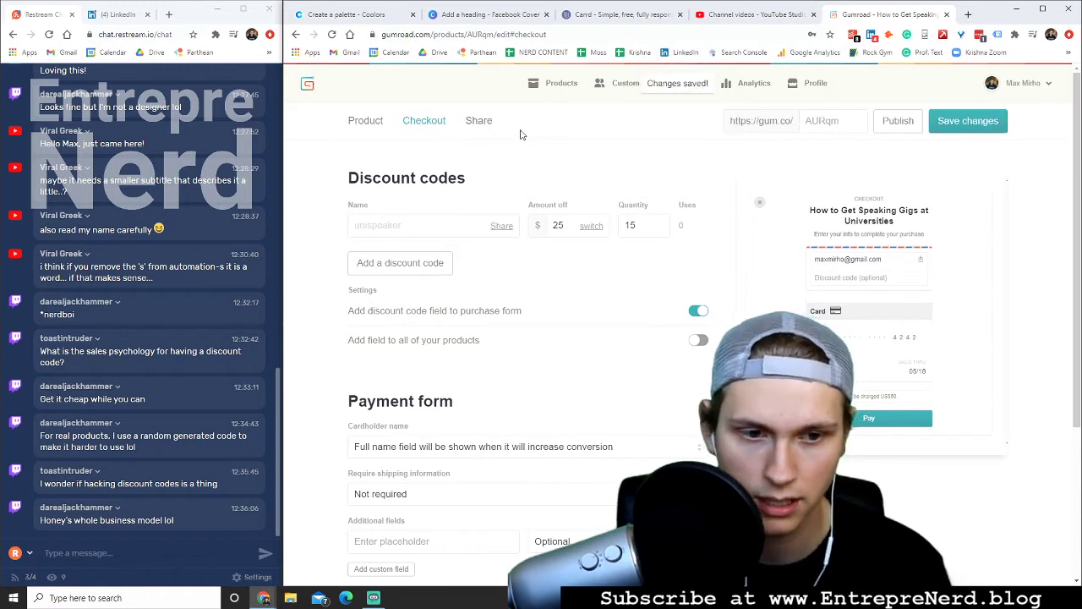
click(894, 124)
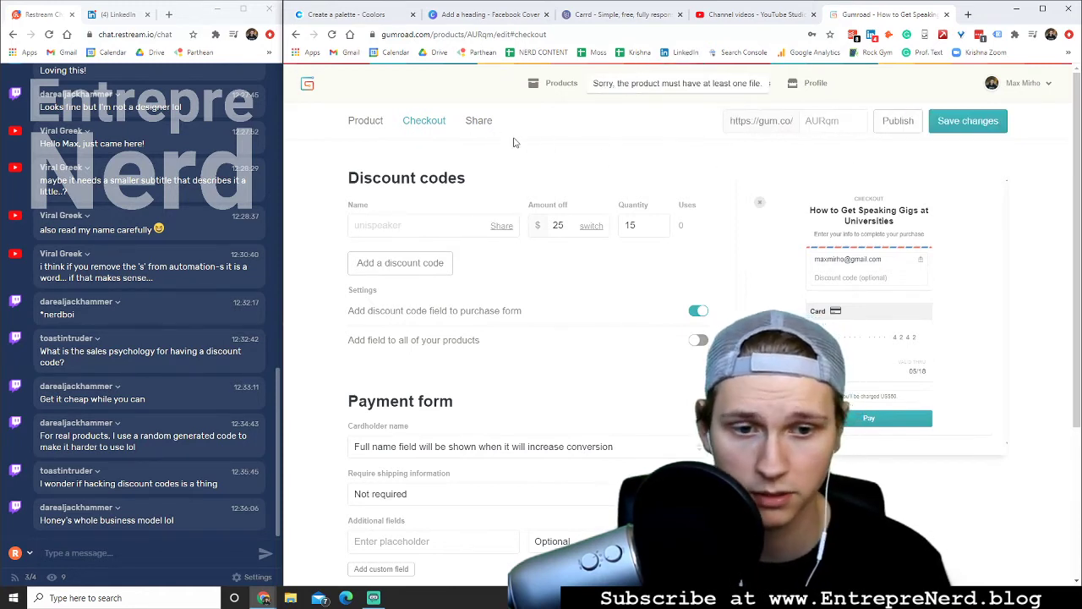
click(895, 124)
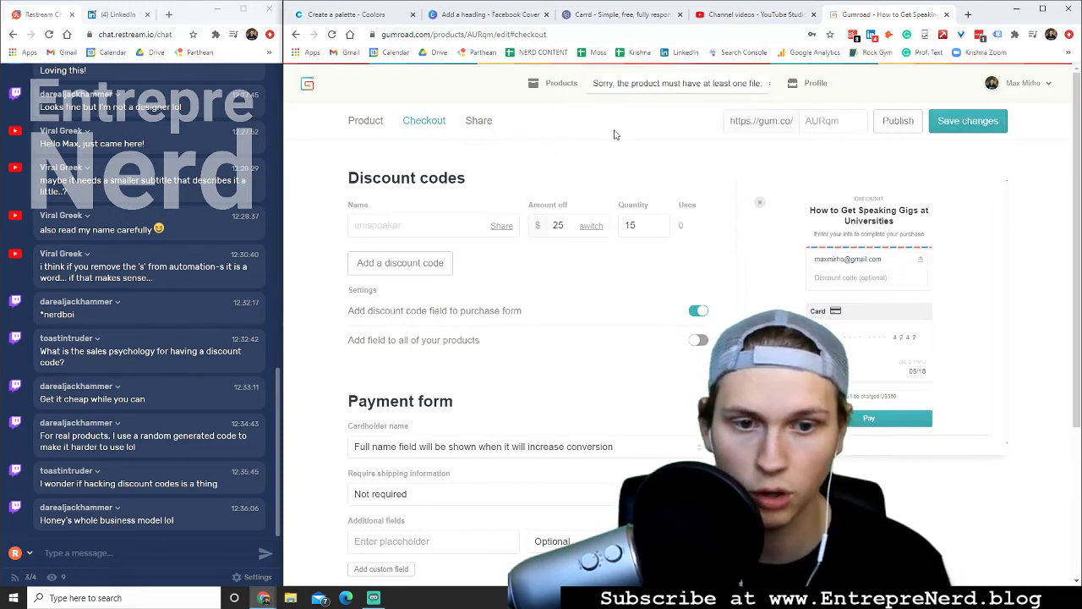
- Return to the product details and start adding another cover
click(366, 120)
scroll(499, 228, down, 3)
scroll(499, 229, down, 2)
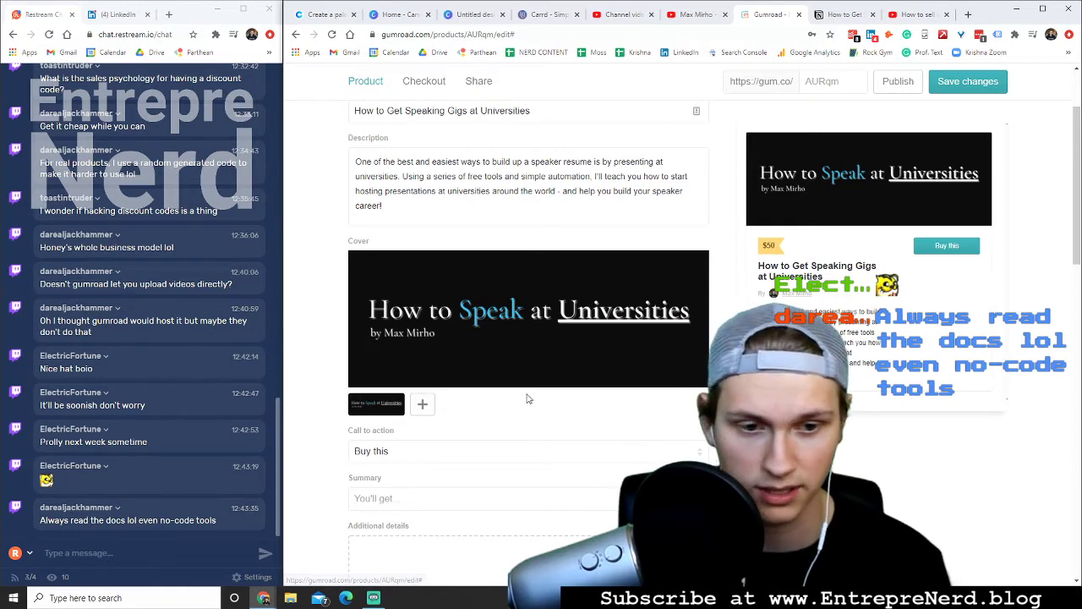
click(420, 402)
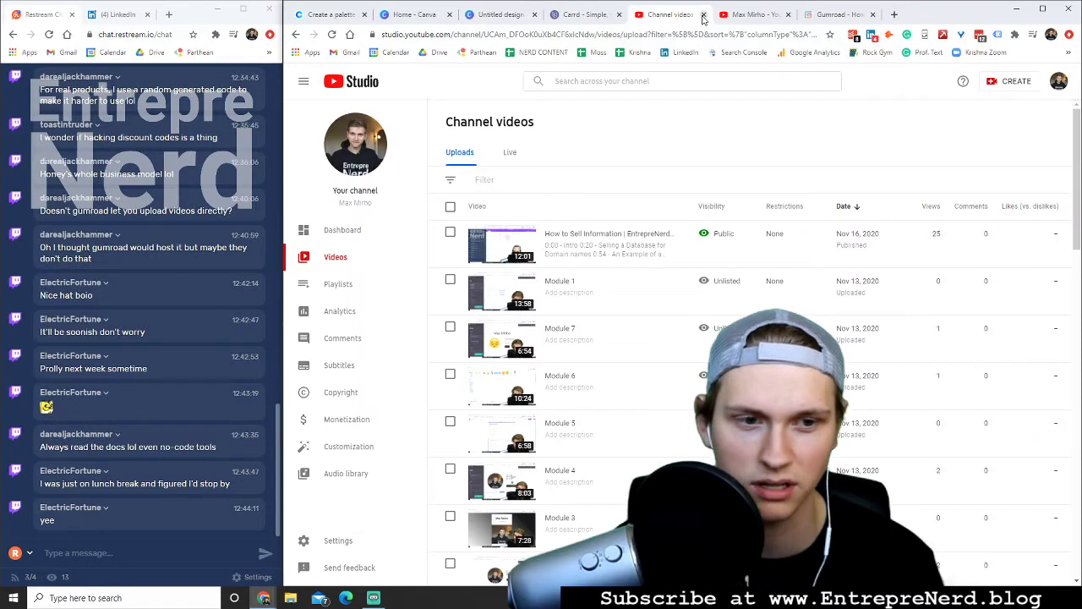
- Close the YouTube channel and YouTube Studio browser tabs
click(788, 15)
click(723, 19)
click(670, 14)
click(703, 14)
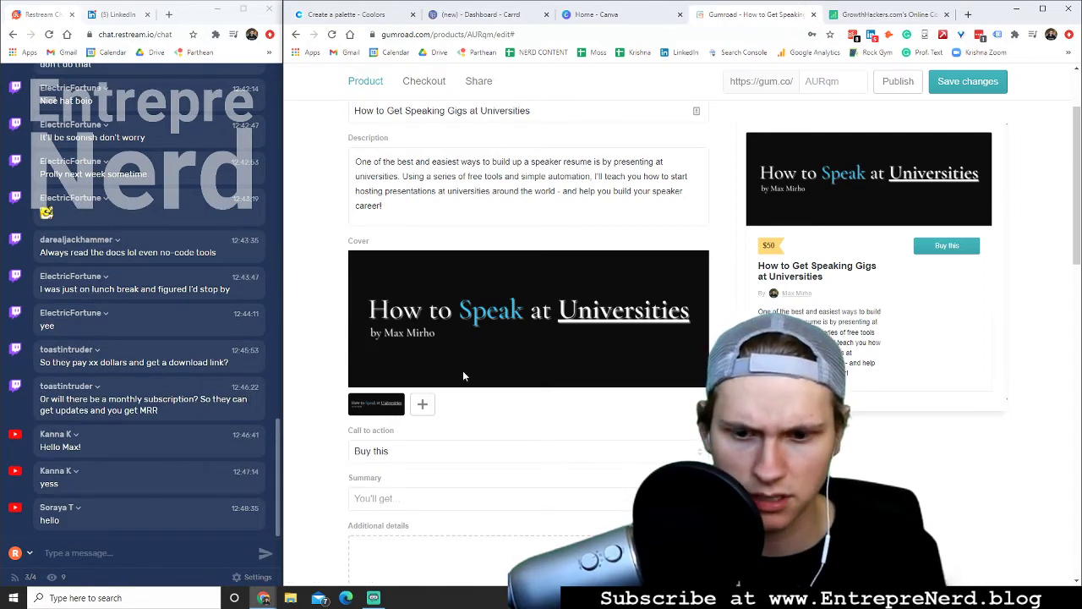
- Upload the "Add a heading (8)" image from the Downloads folder as the product's content file and publish the product
scroll(509, 378, down, 3)
scroll(509, 379, down, 3)
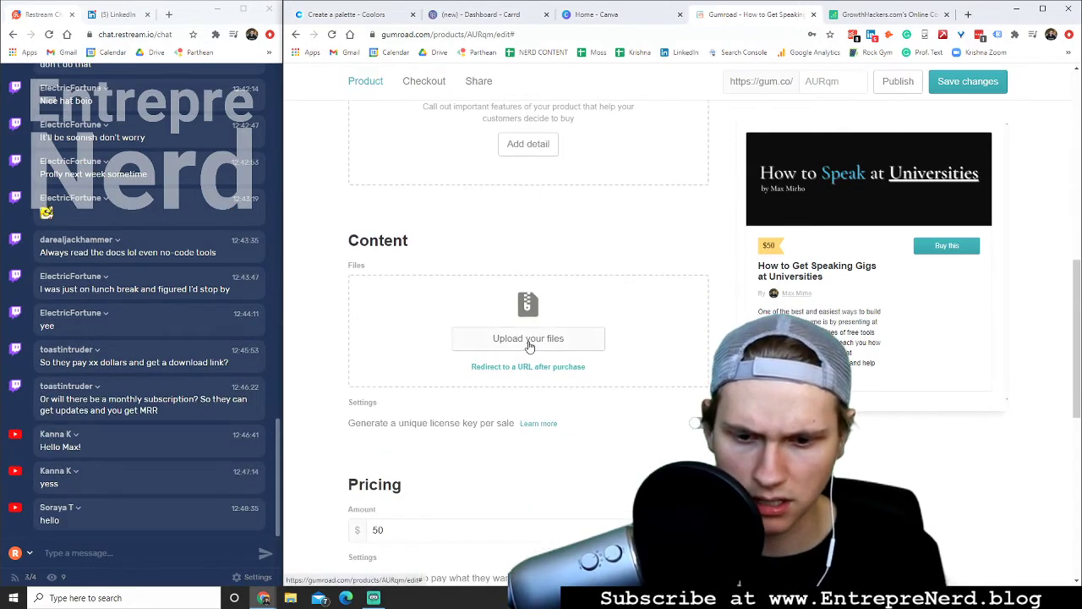
click(528, 340)
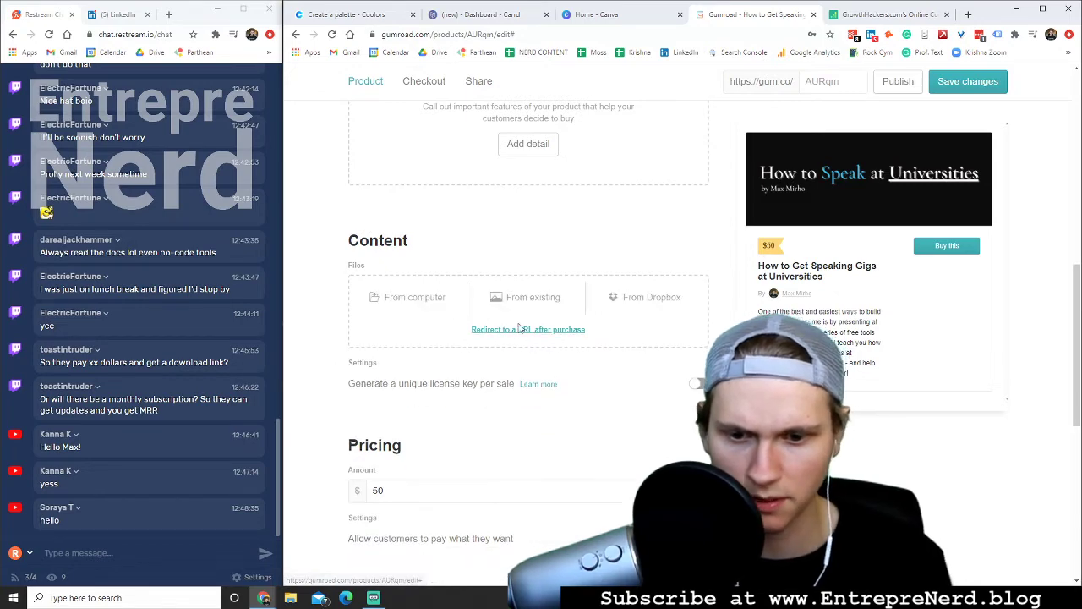
click(407, 301)
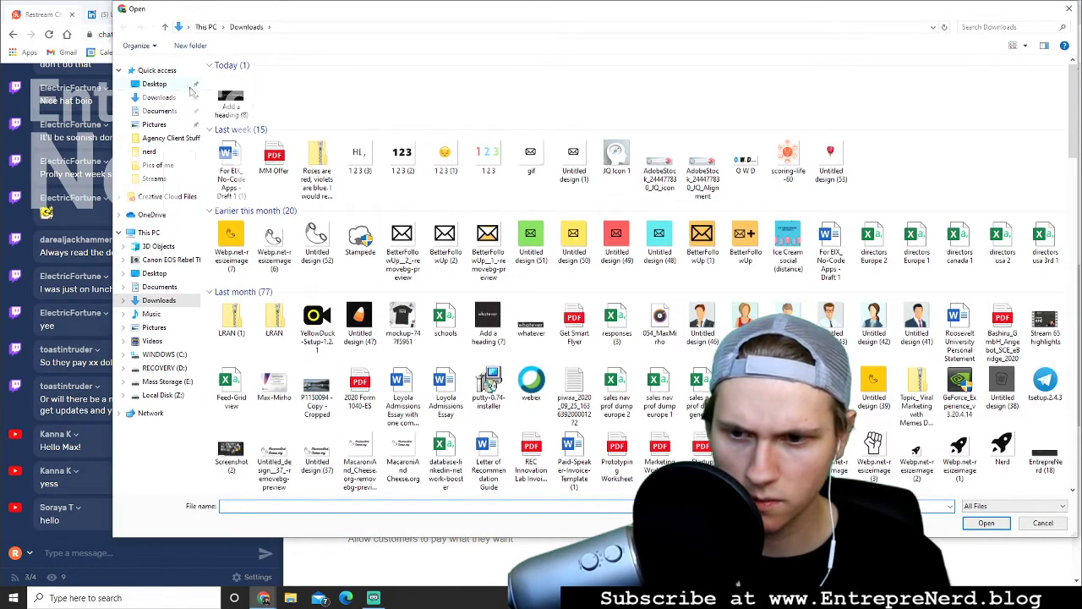
double_click(231, 99)
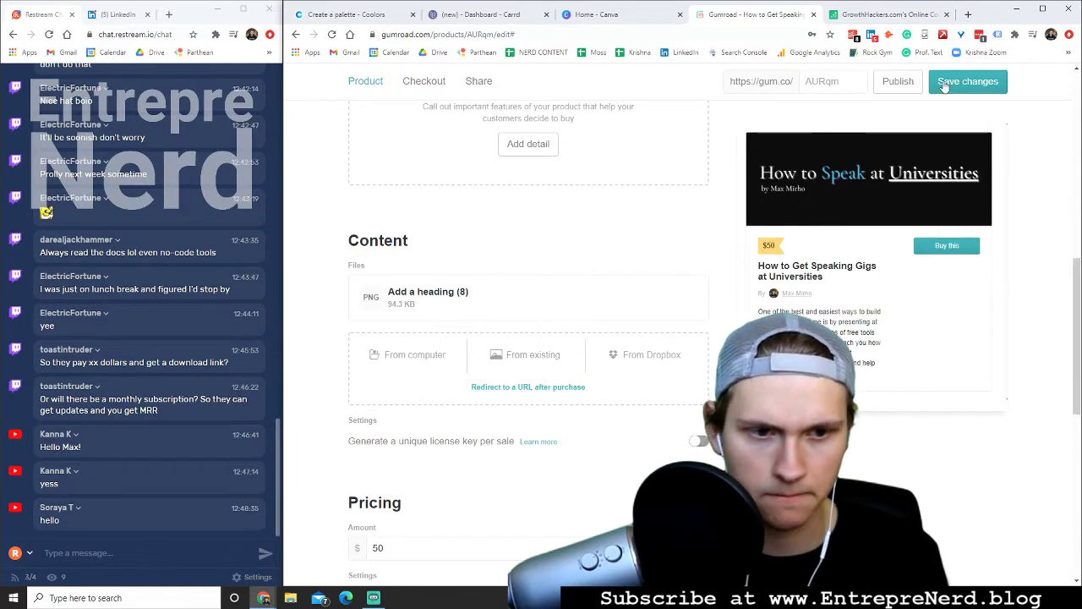
click(945, 84)
click(894, 84)
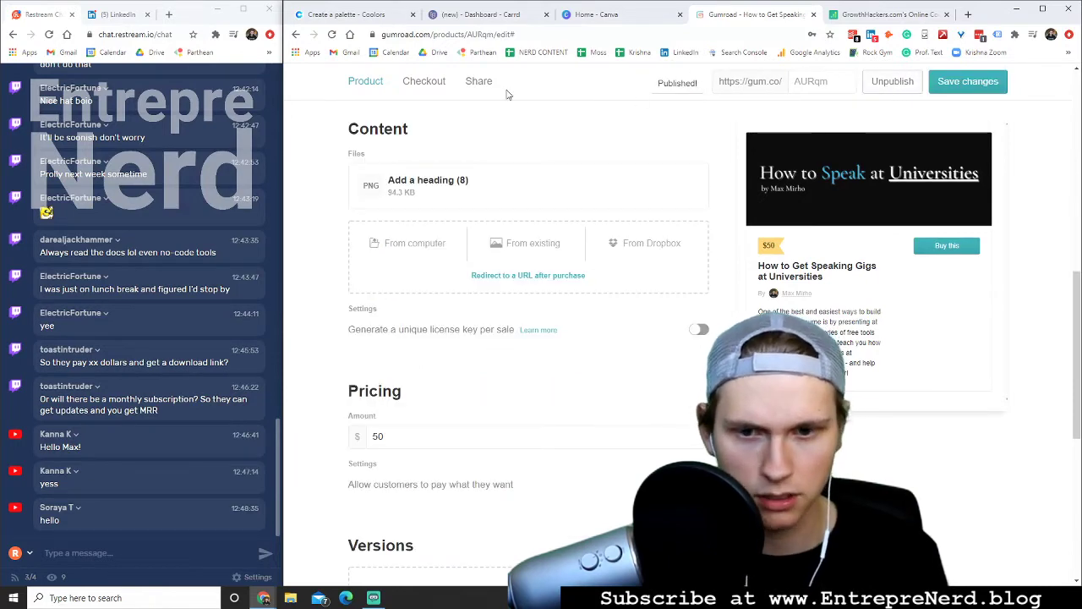
- Add the Discover tags Course, Speaking and University to the product's sharing settings
click(479, 83)
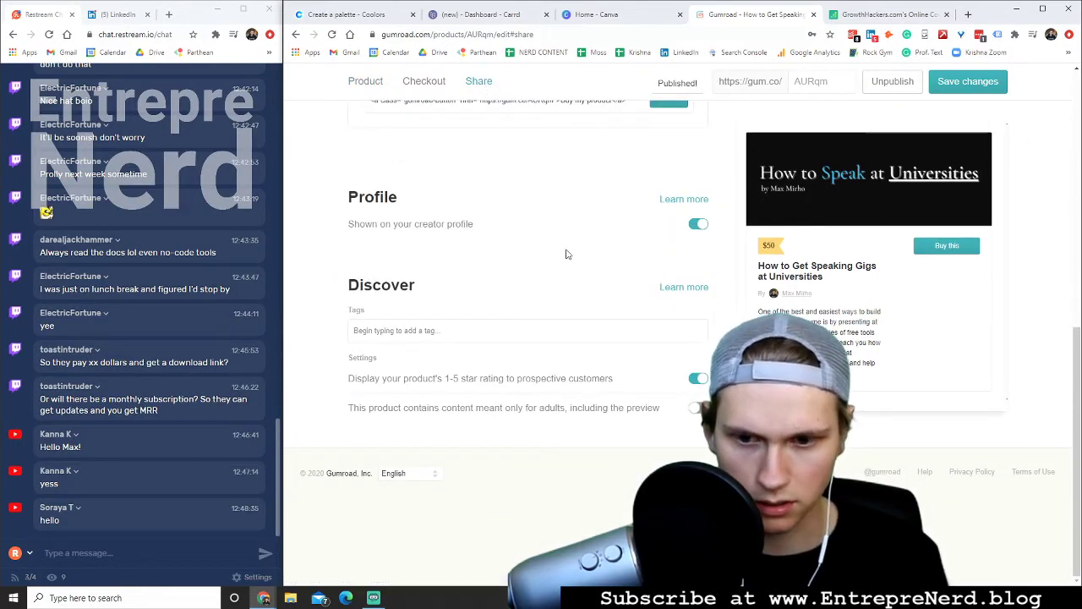
click(409, 331)
text(course)
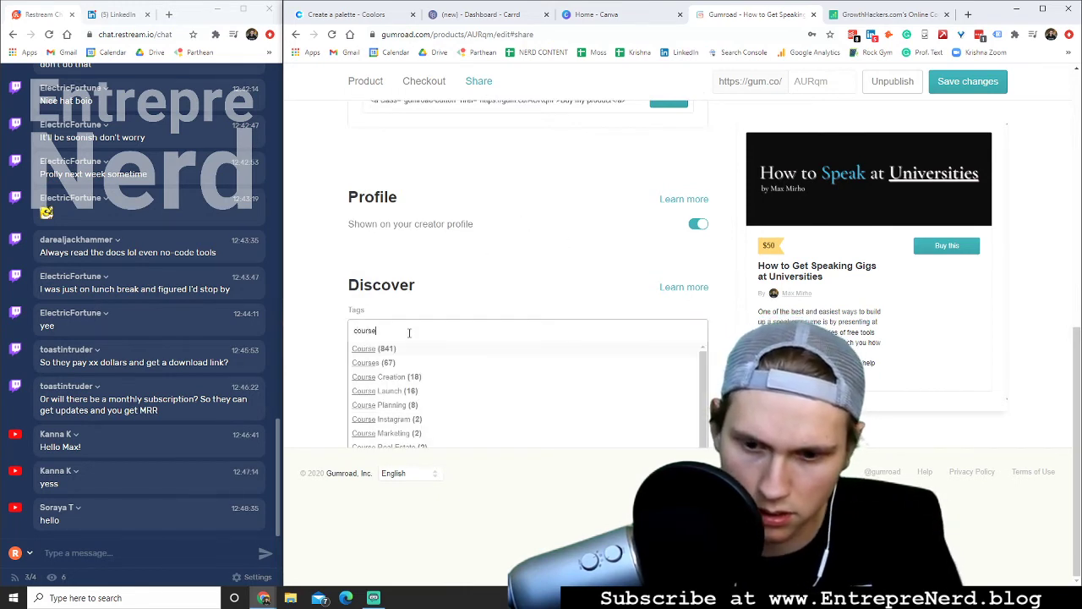
click(404, 349)
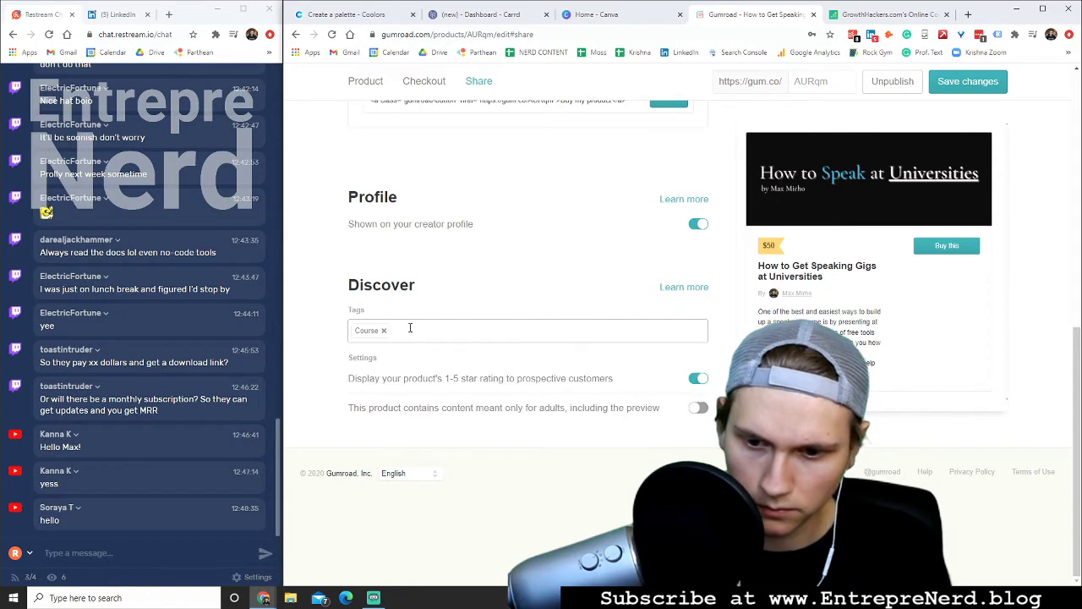
text(speaking)
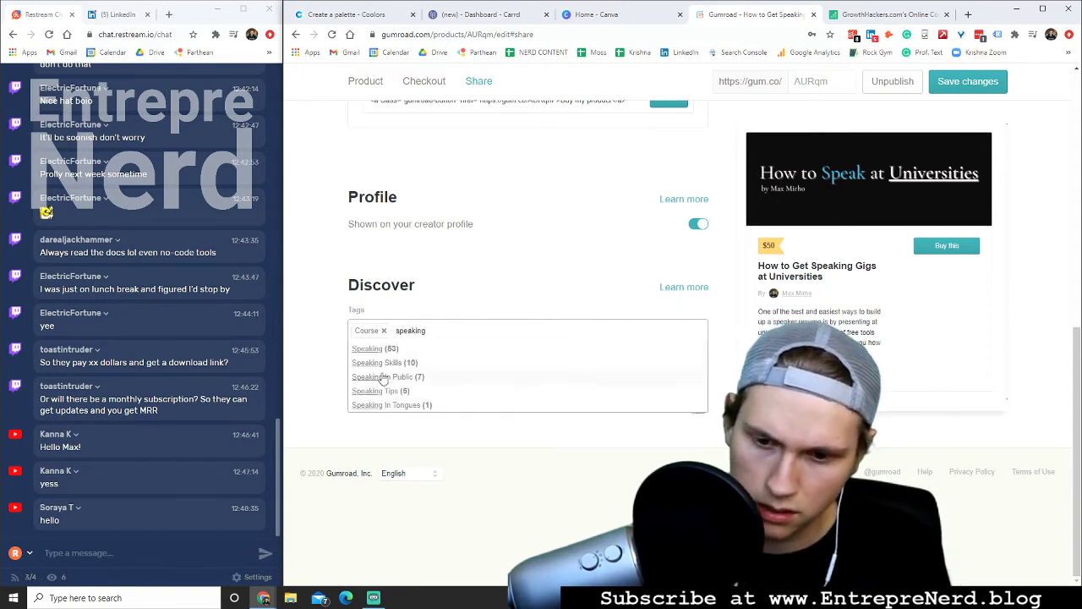
click(384, 348)
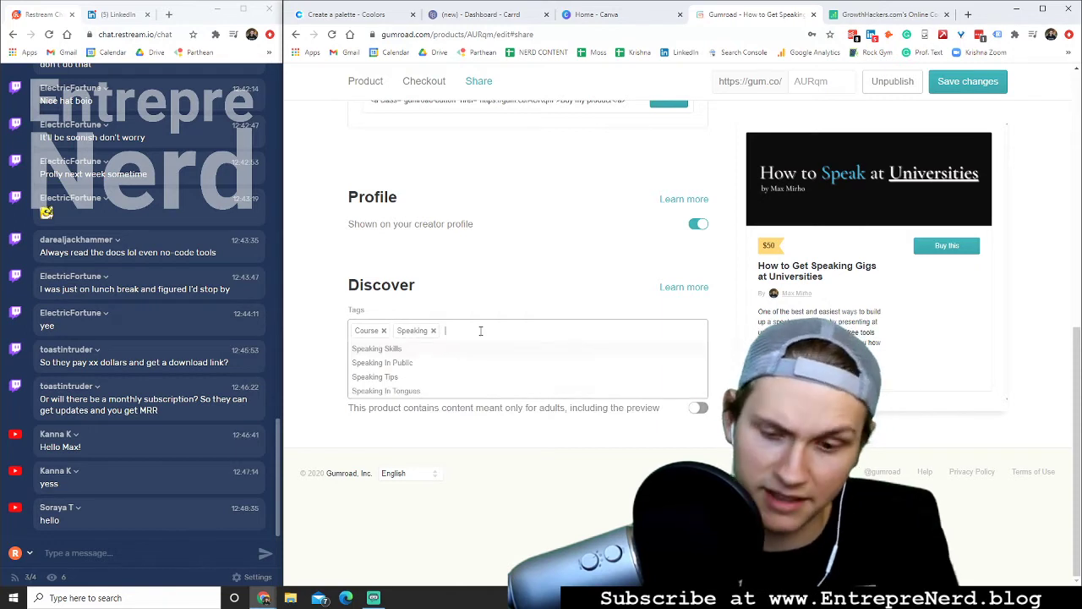
text(university)
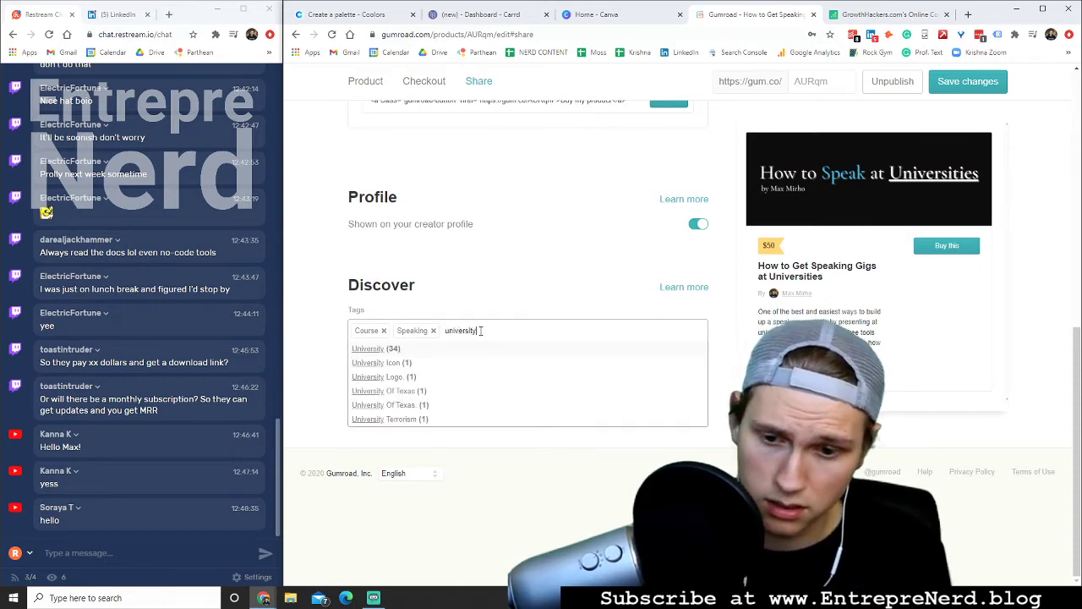
click(417, 351)
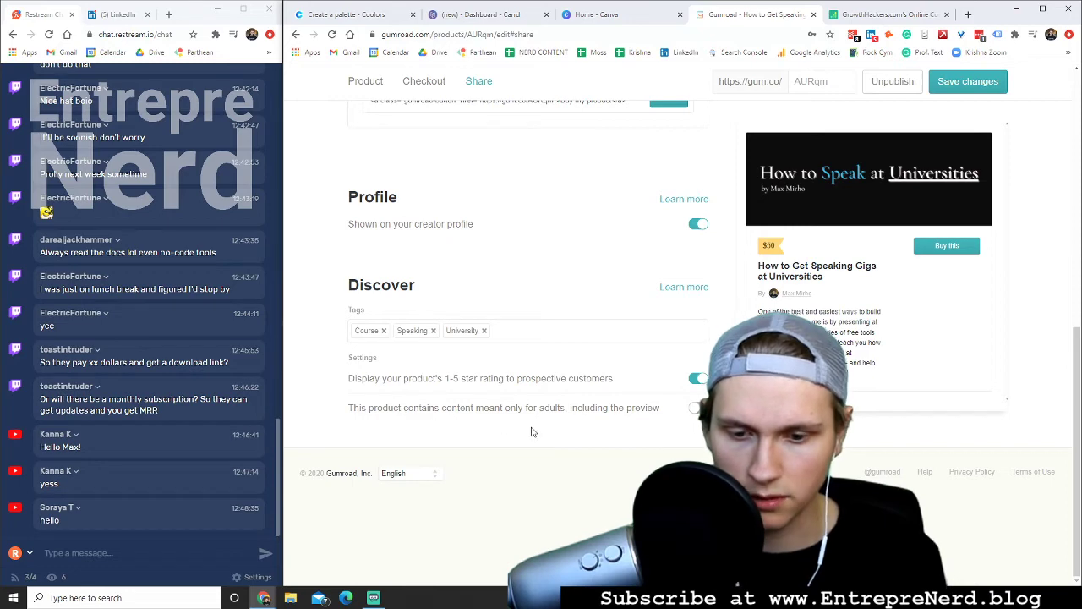
- Allow single-product purchases only for the "Buy my product" overlay, keep auto-triggering of the payment form off, and copy its embed code
scroll(581, 266, up, 3)
scroll(580, 266, up, 2)
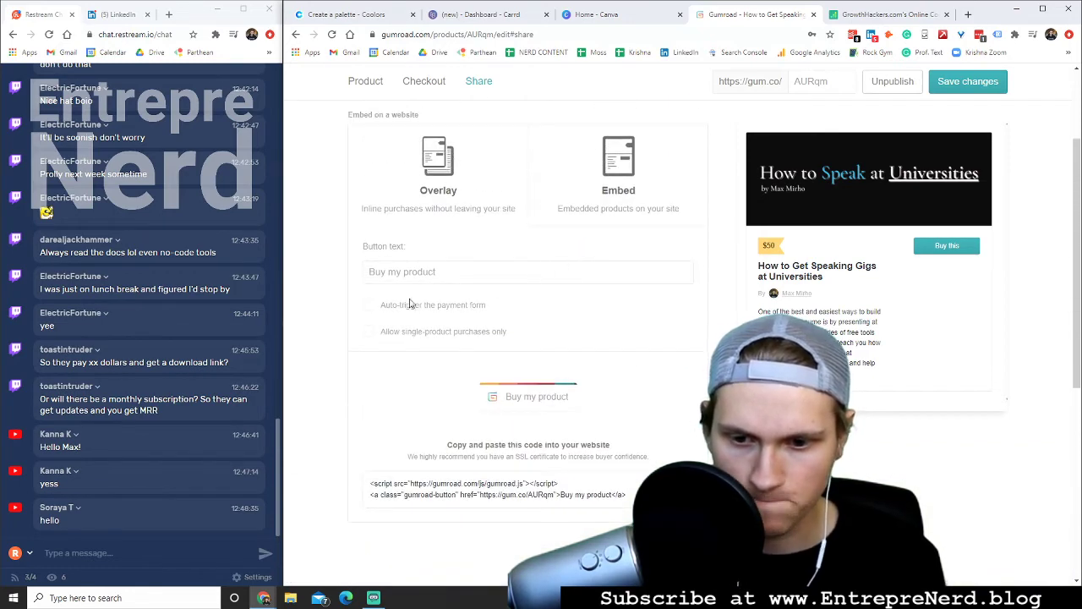
click(369, 331)
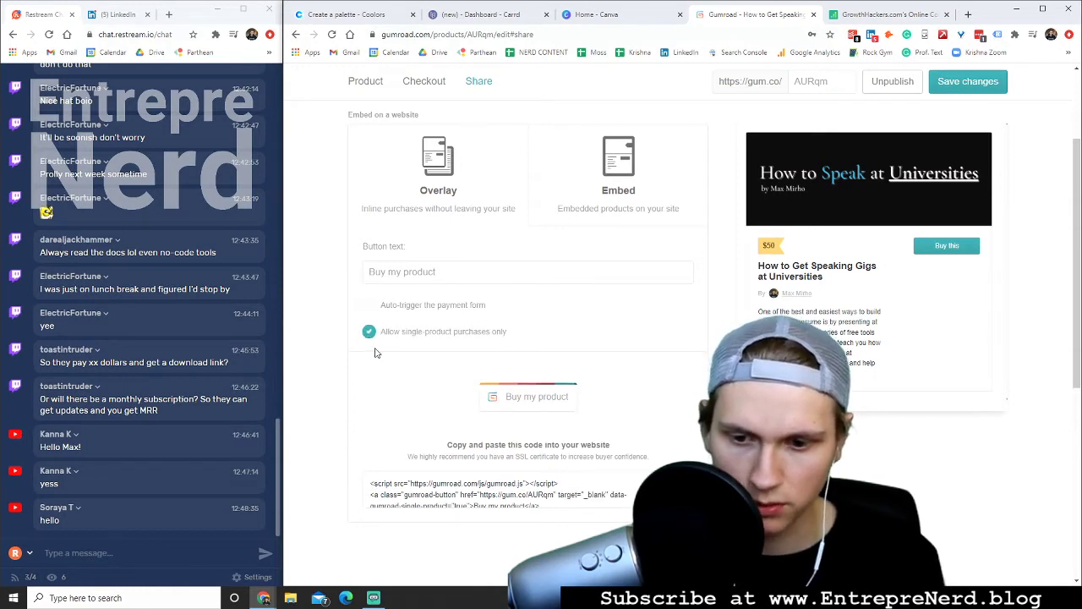
click(370, 305)
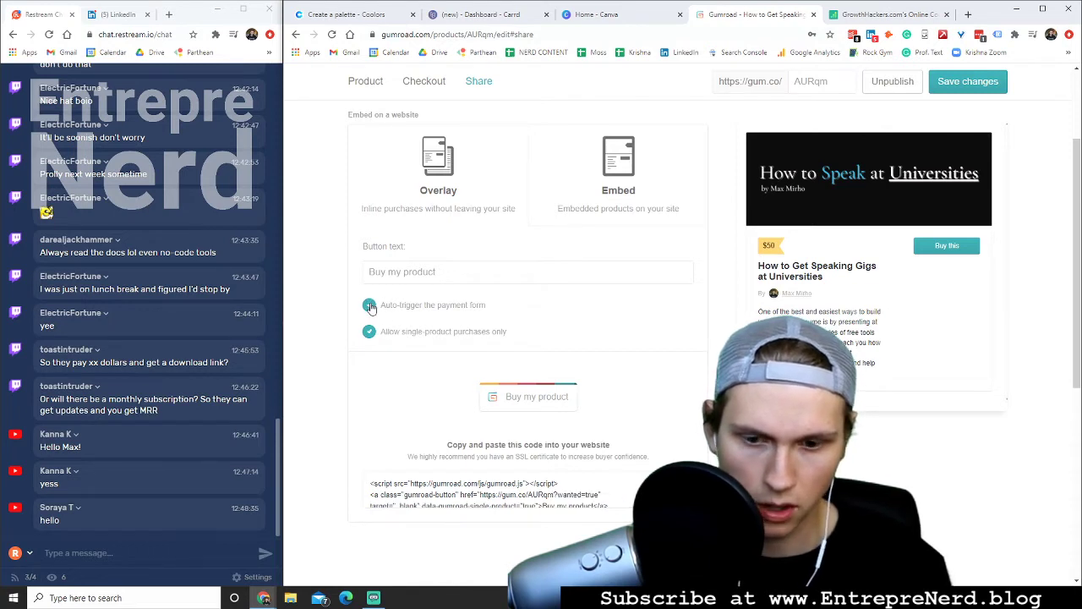
click(370, 305)
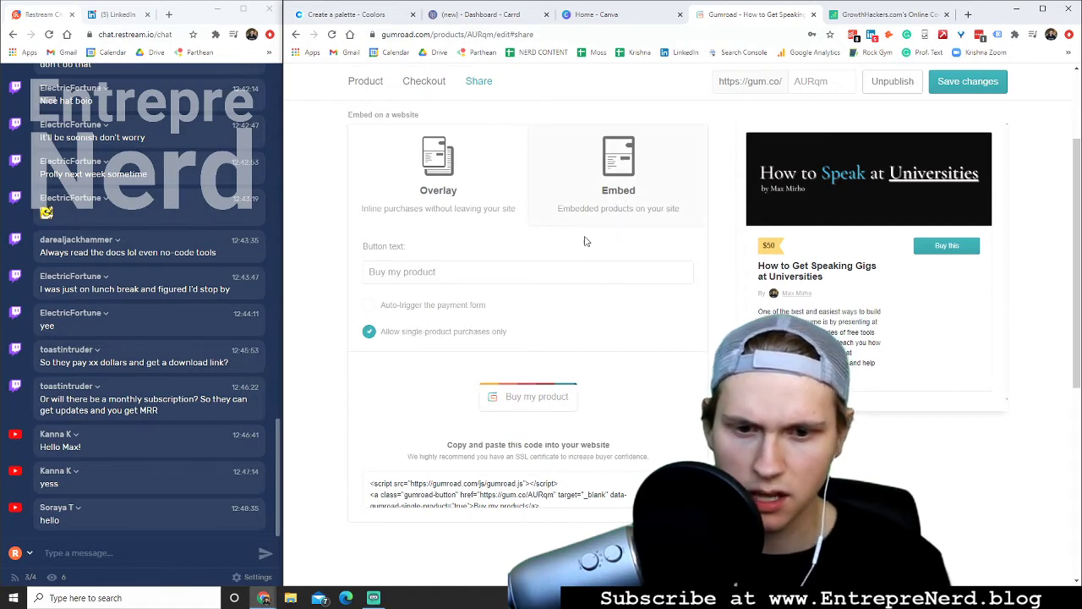
scroll(578, 269, up, 2)
scroll(668, 440, down, 3)
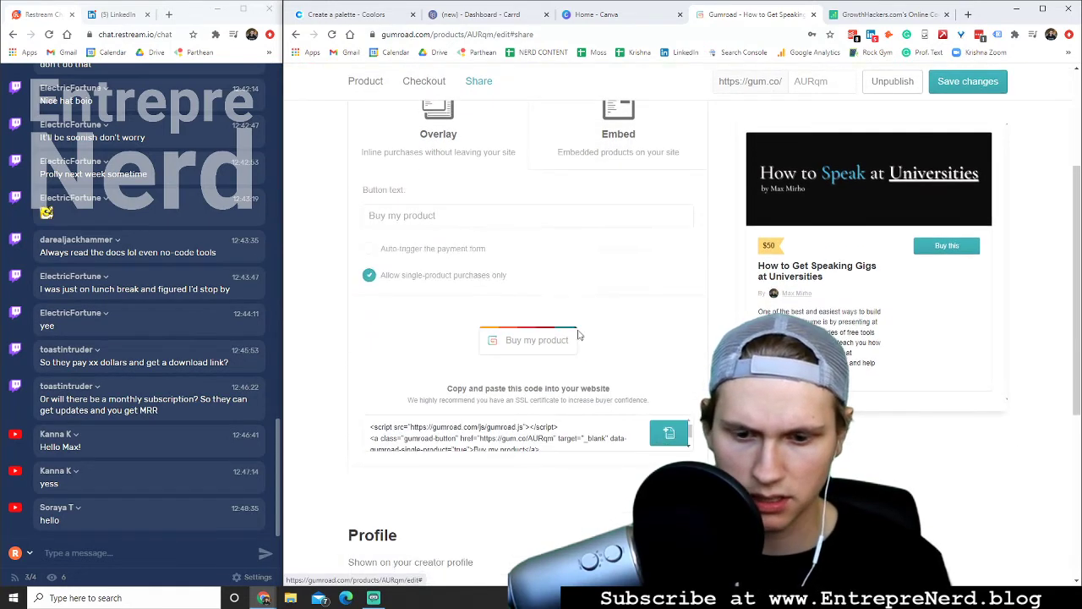
click(668, 440)
- Switch to the Carrd site editor and add an inline code embed containing the copied Gumroad code
click(482, 14)
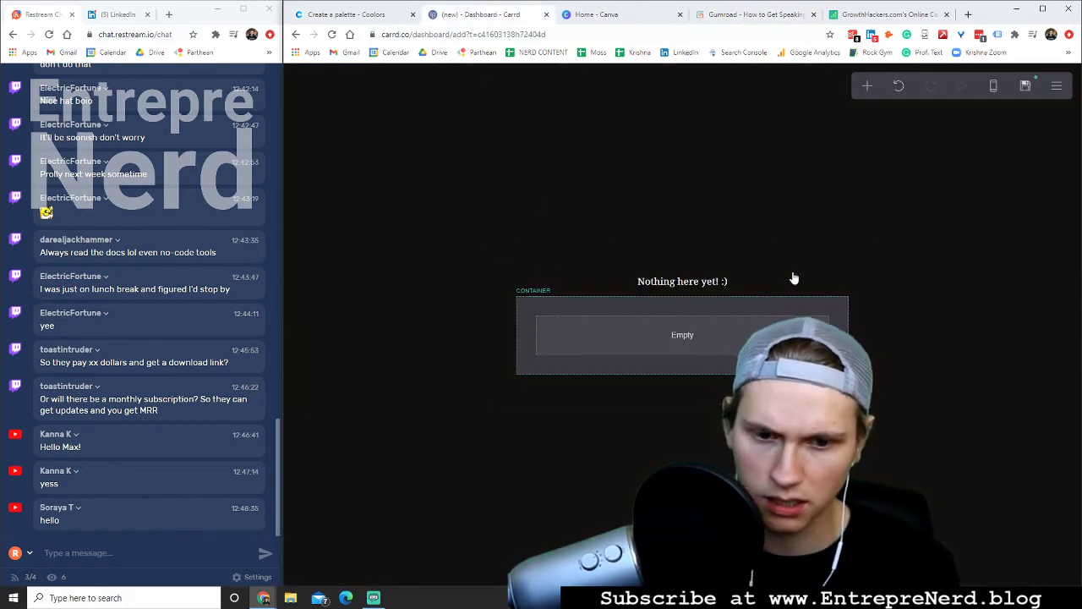
click(867, 87)
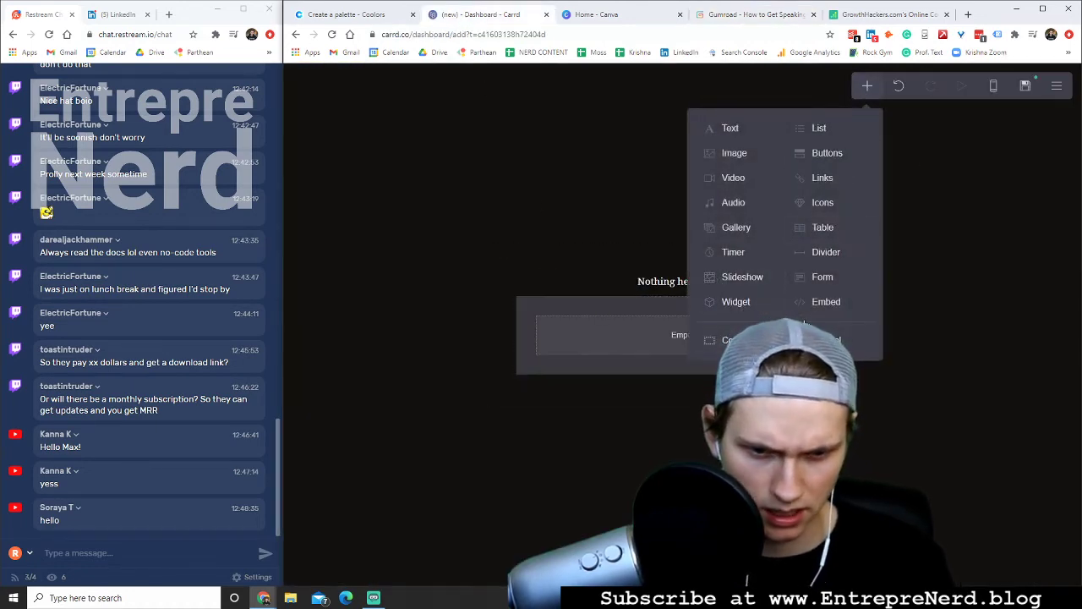
click(844, 304)
scroll(393, 433, down, 1)
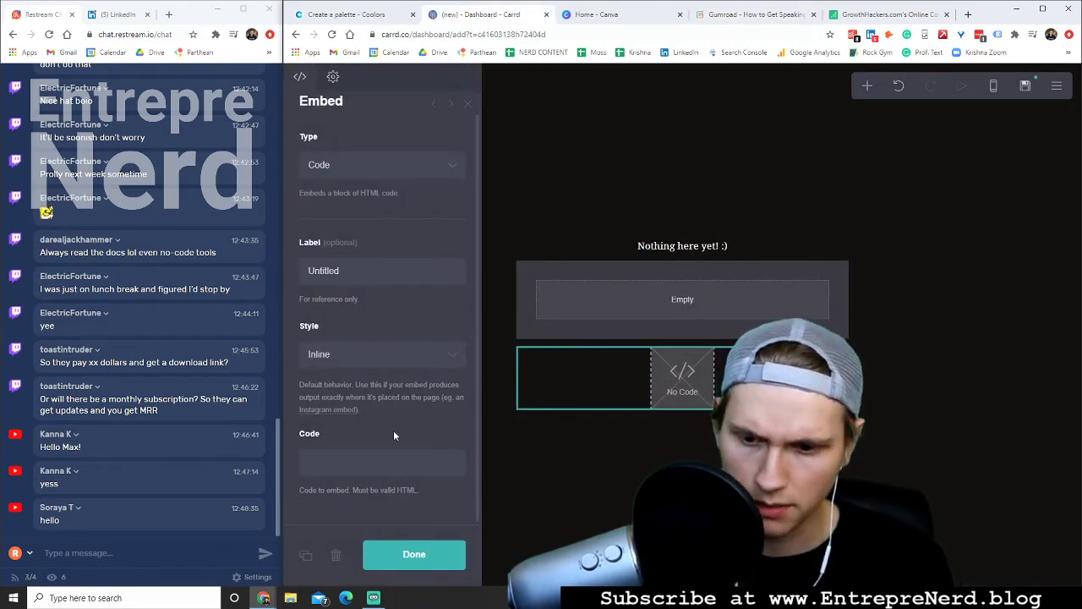
click(360, 462)
key(ctrl+v)
click(406, 554)
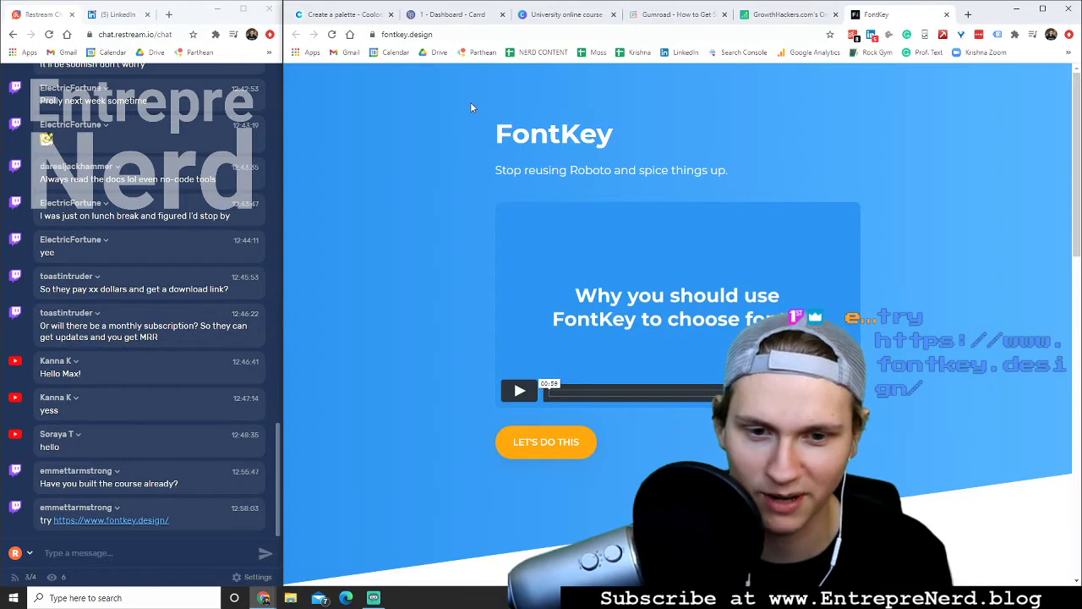
- Play FontKey's intro video, open its font generator, and place that browser tab directly after the Coolors palette tab
click(520, 390)
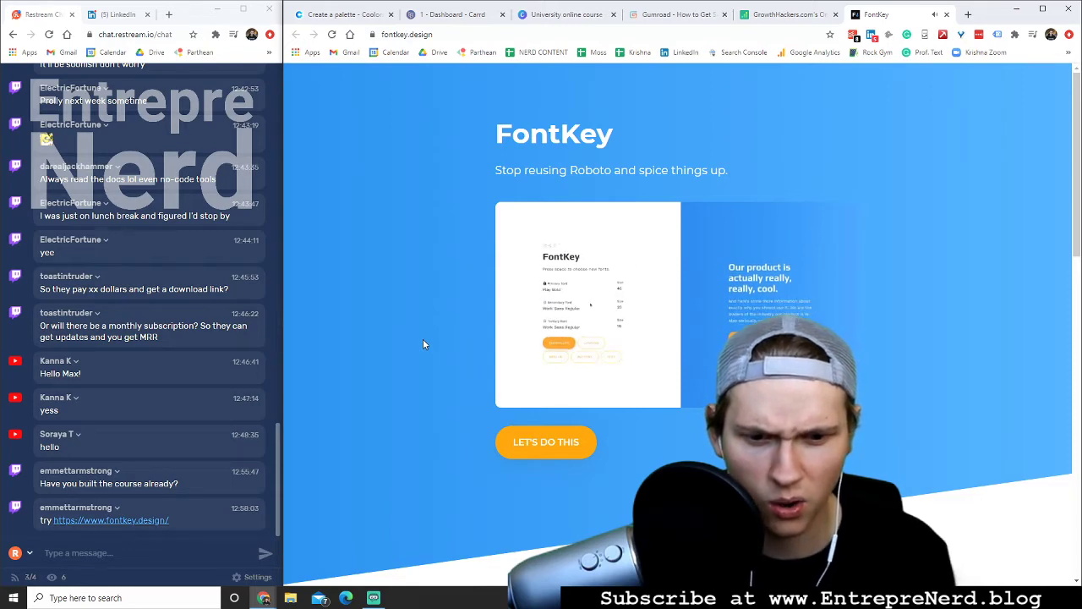
click(553, 450)
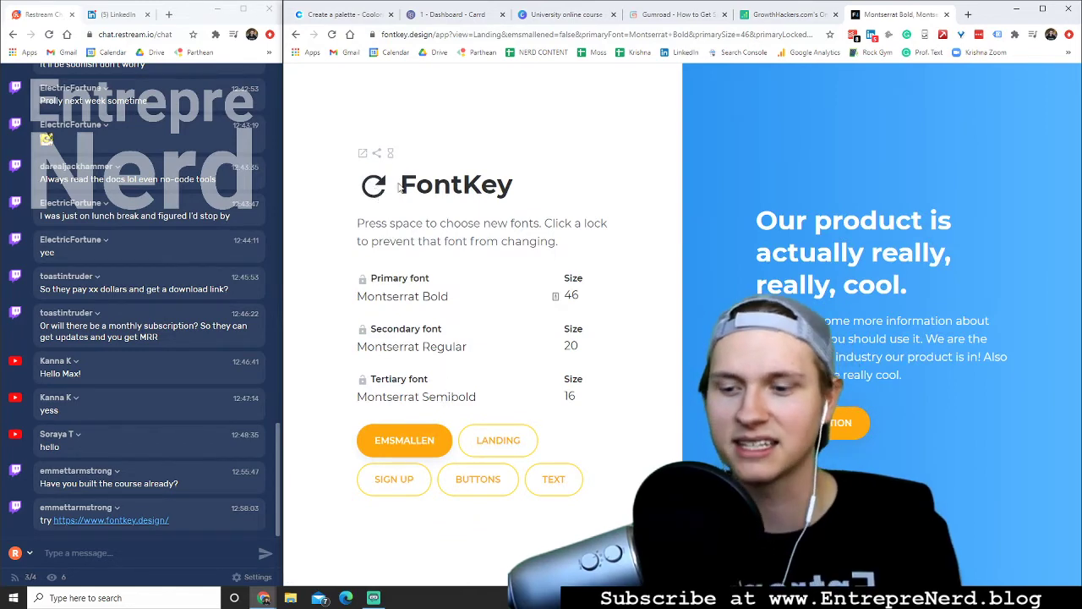
click(335, 17)
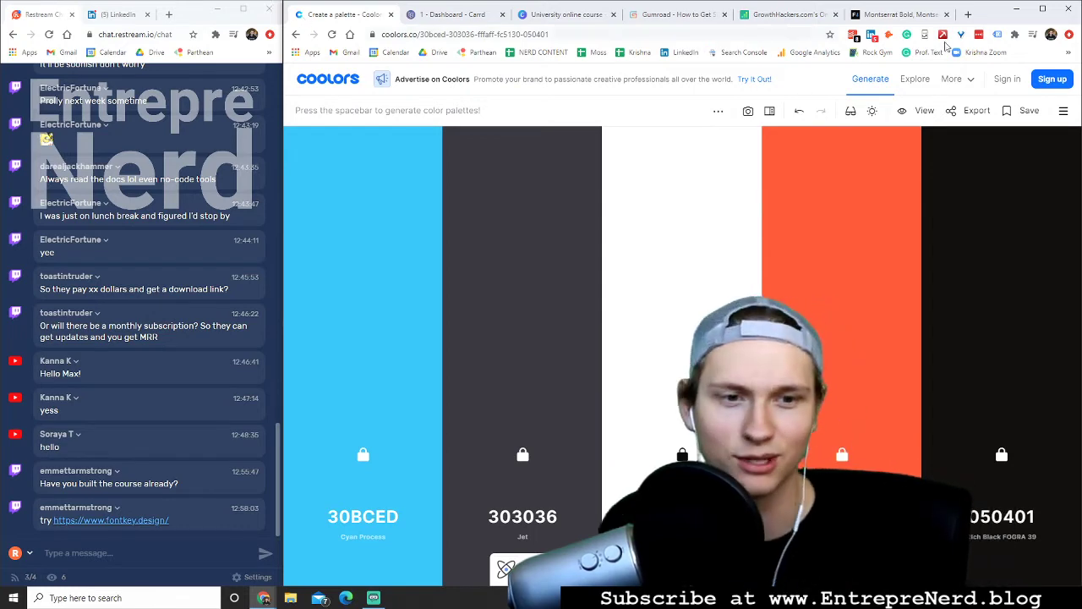
click(899, 15)
drag(488, 26, 457, 14)
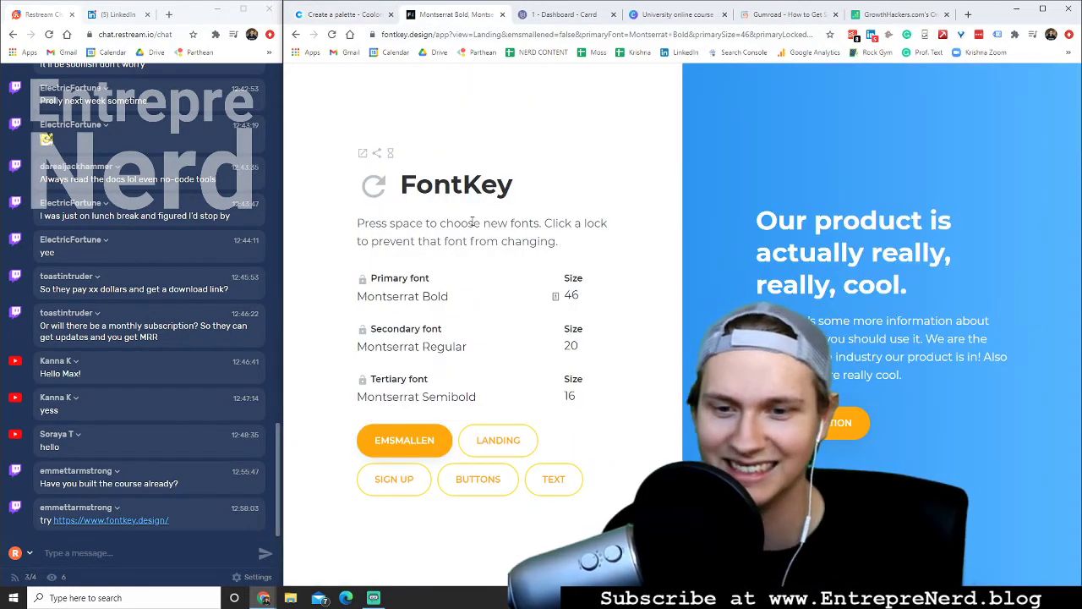
- Generate new font combinations in FontKey until Palanquin Medium is used for the primary, secondary and tertiary fonts
click(379, 191)
click(379, 191)
click(379, 191)
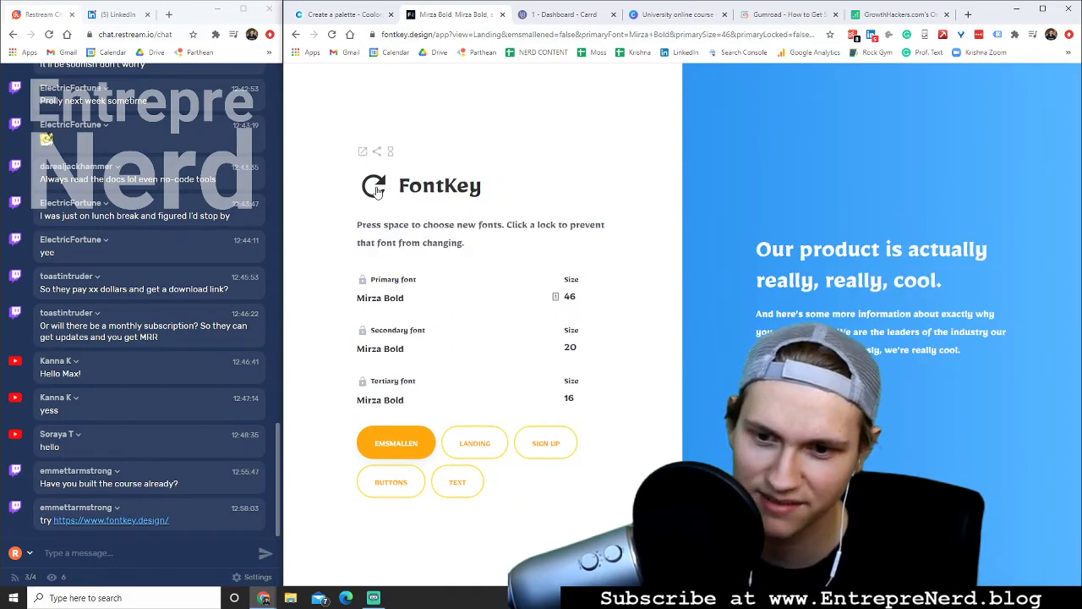
click(377, 191)
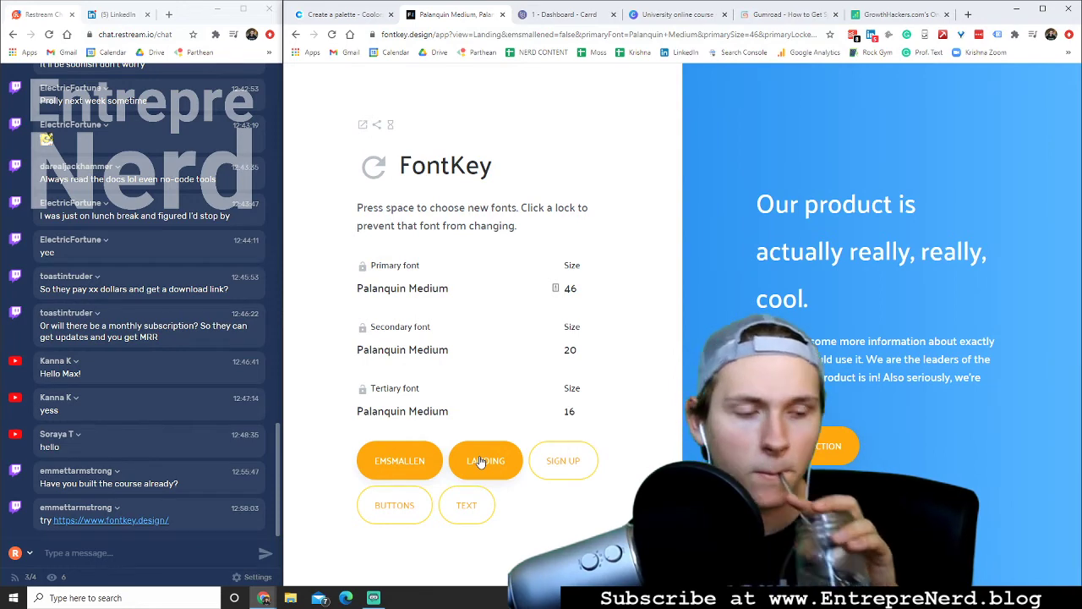
- Examine the Palanquin Medium fonts in the enlarged preview and in the Buttons, Landing, Sign Up and Text layouts
click(418, 456)
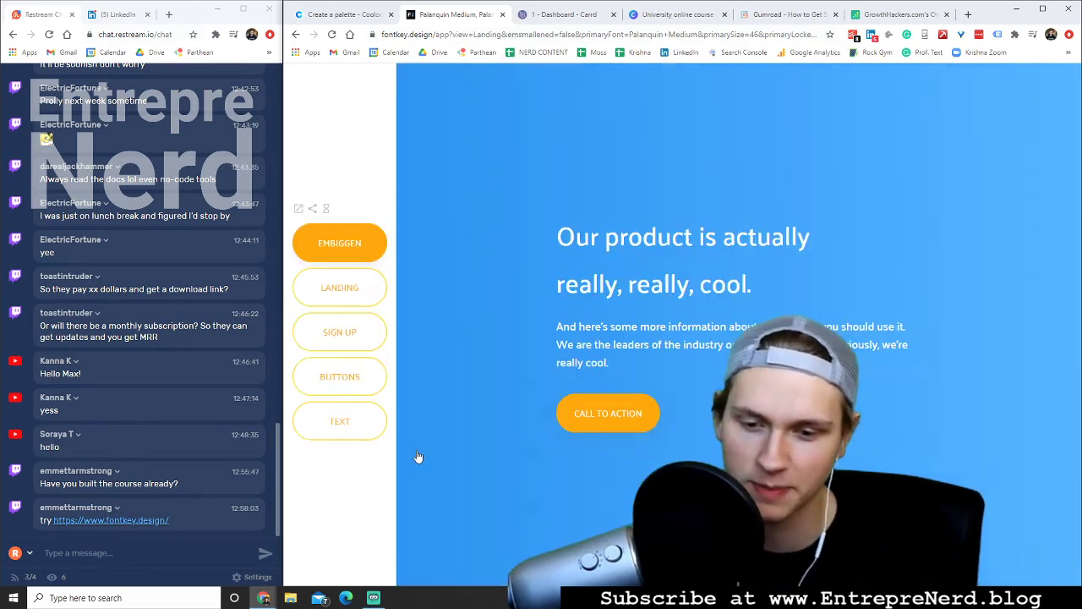
click(348, 251)
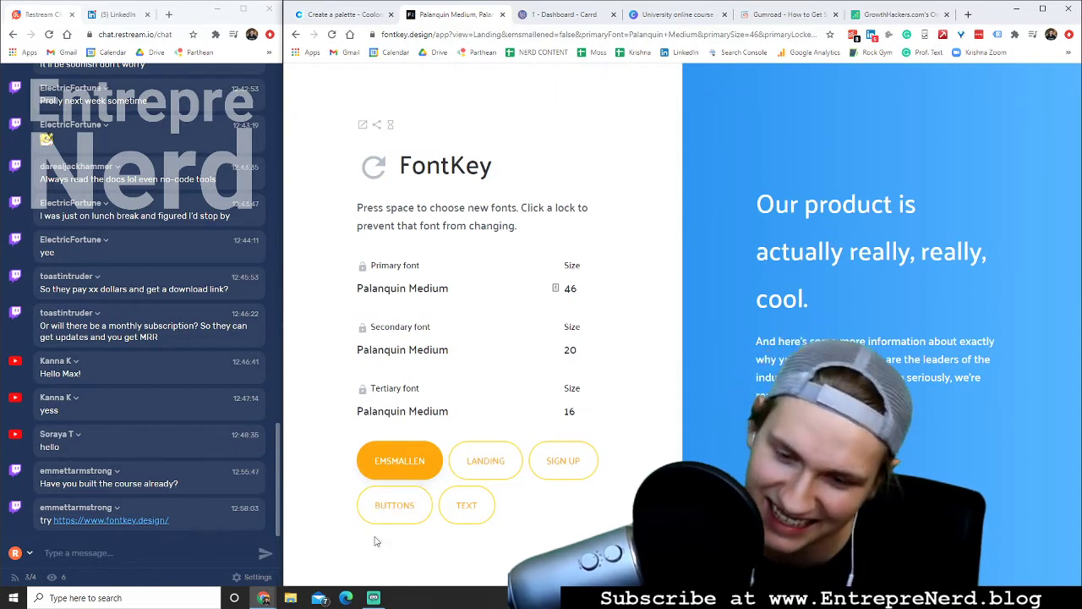
click(382, 507)
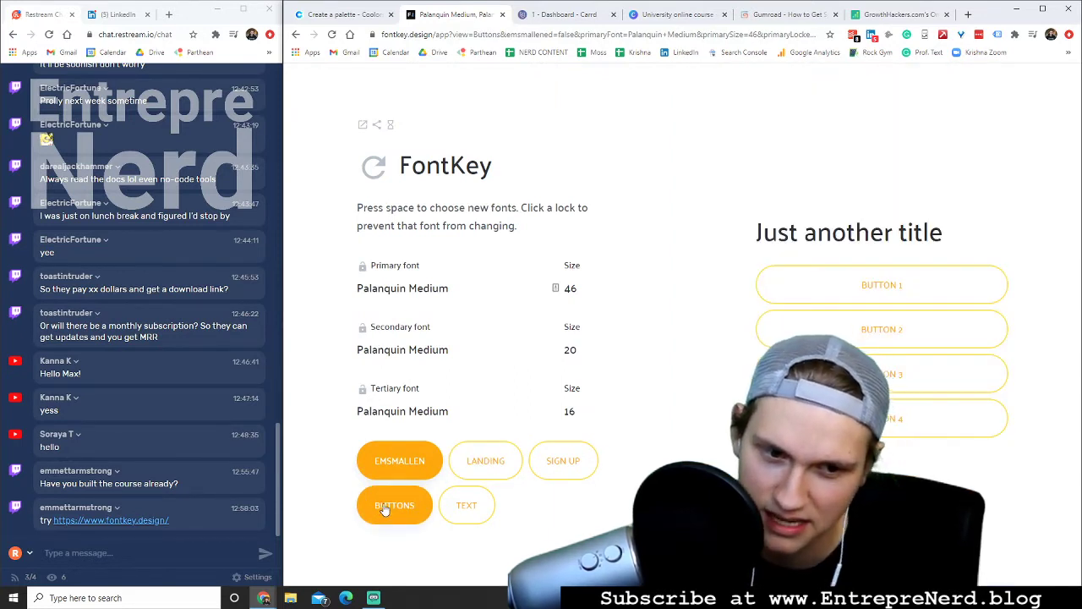
click(470, 470)
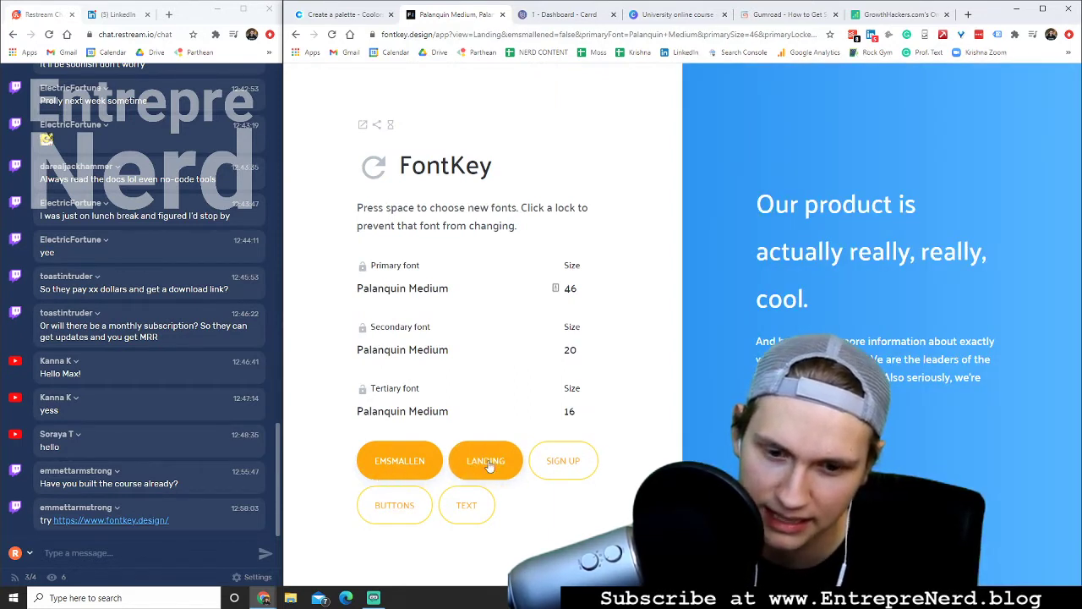
click(560, 472)
click(477, 461)
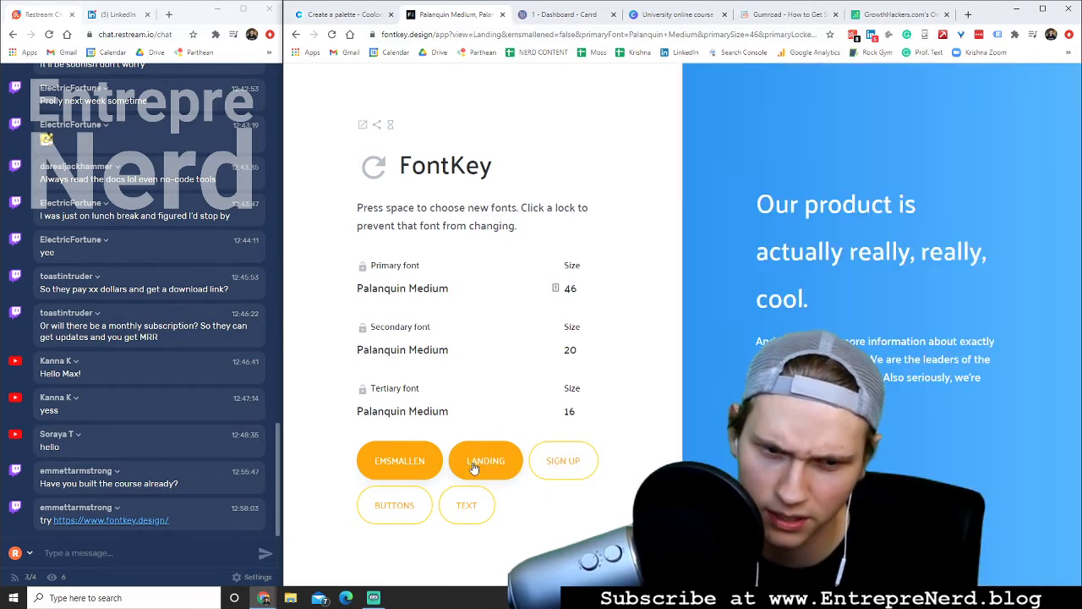
click(463, 506)
click(490, 465)
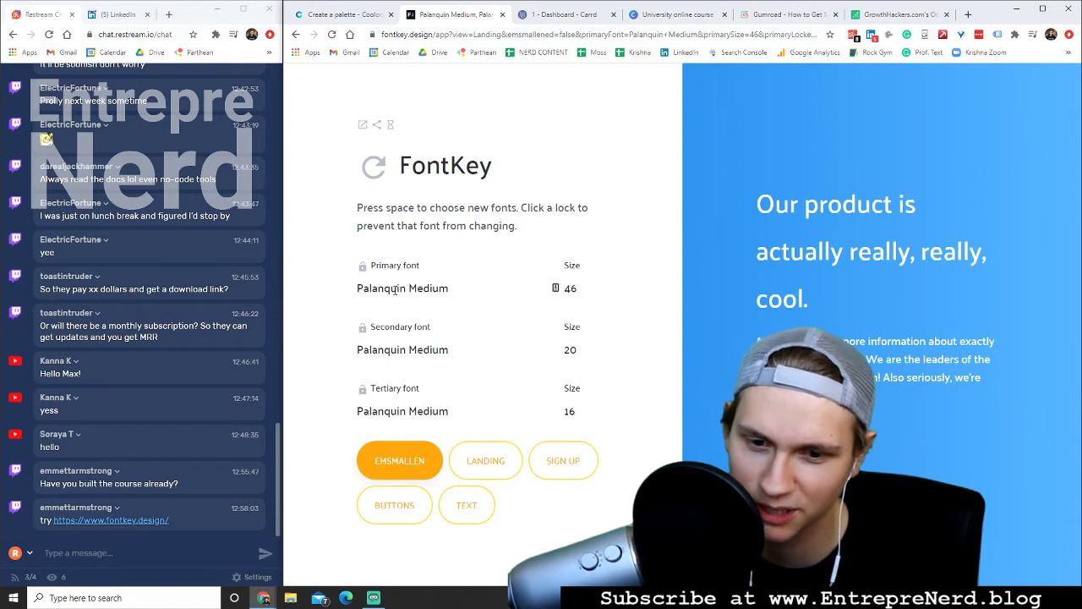
click(556, 291)
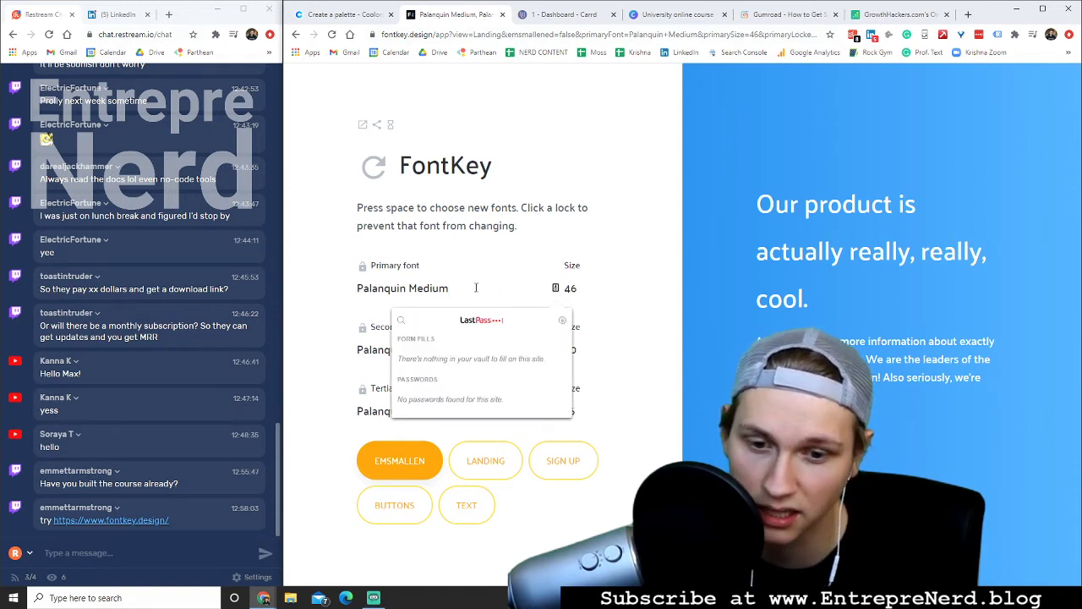
click(349, 295)
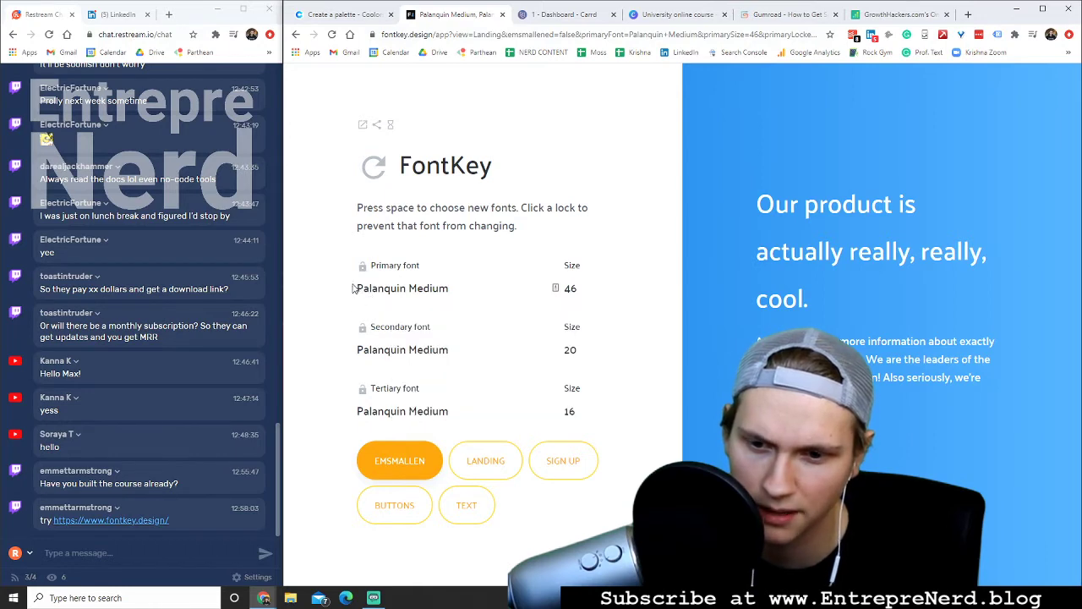
- Open the Palanquin Medium primary font in Google Fonts and check which style is in its selected family
click(362, 268)
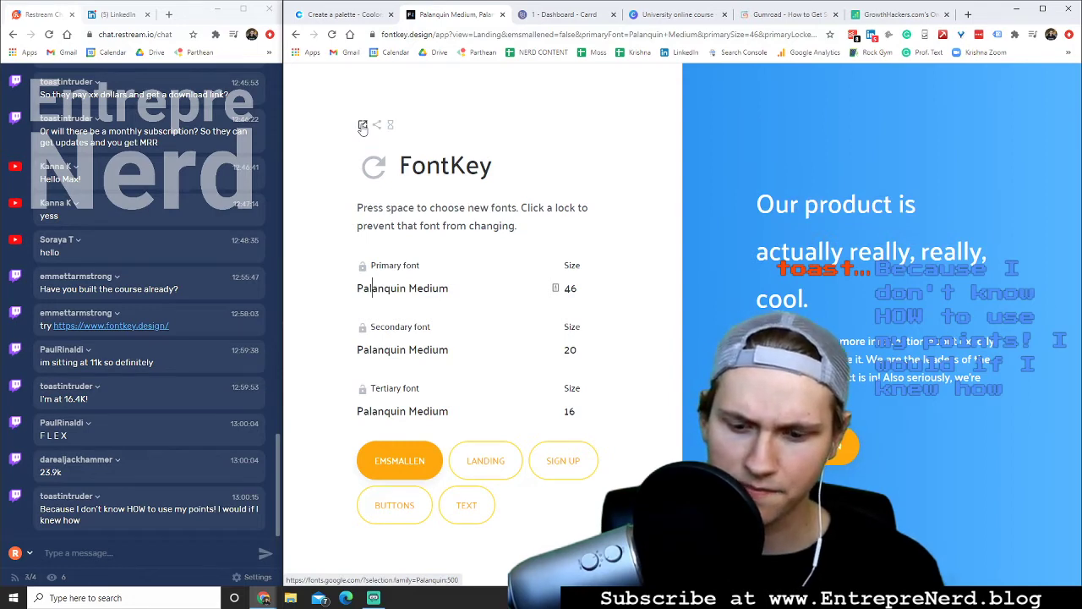
click(362, 127)
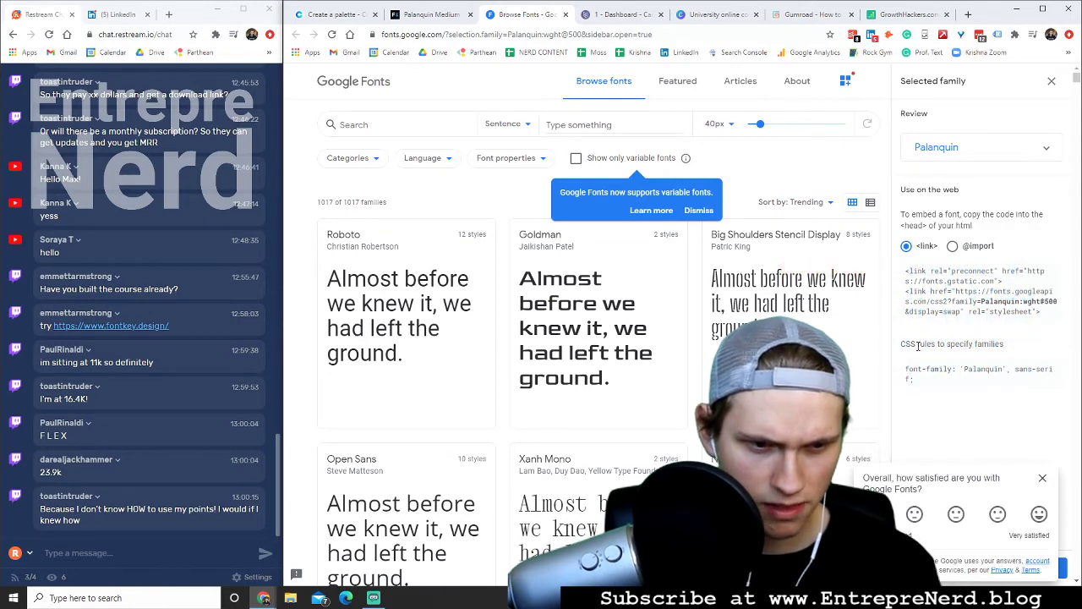
click(980, 151)
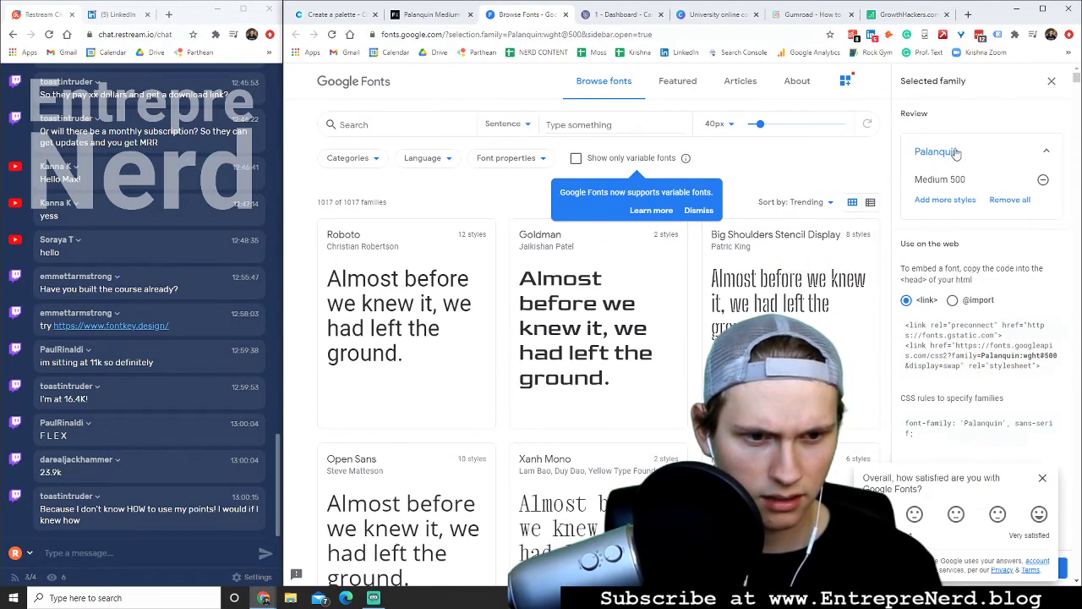
click(959, 151)
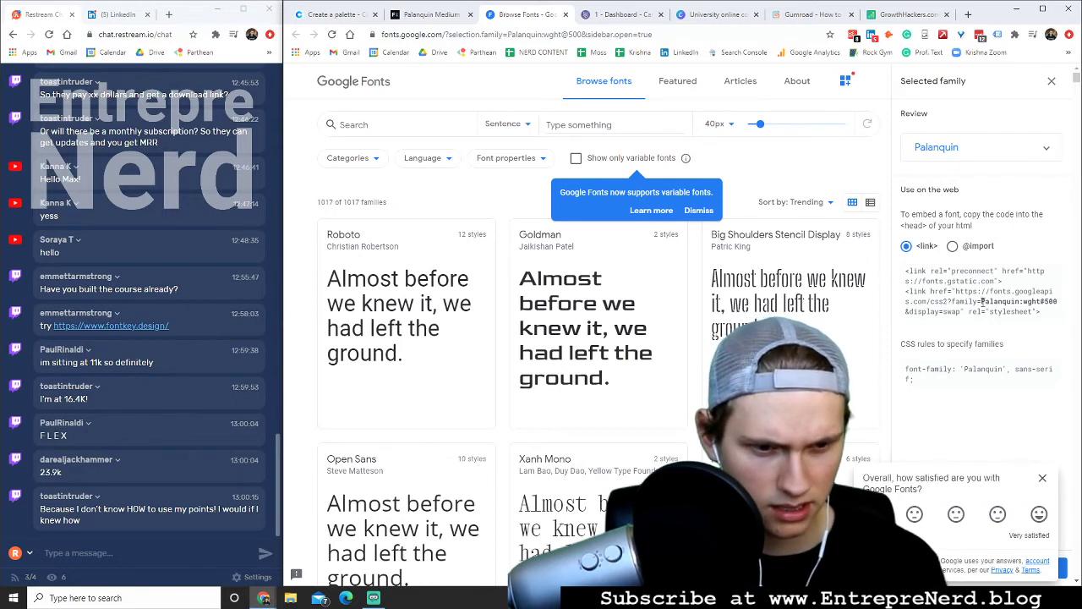
- Select the font name Palanquin in the Google Fonts embed code and open the appearance settings of the Carrd text element
drag(982, 301, 1008, 302)
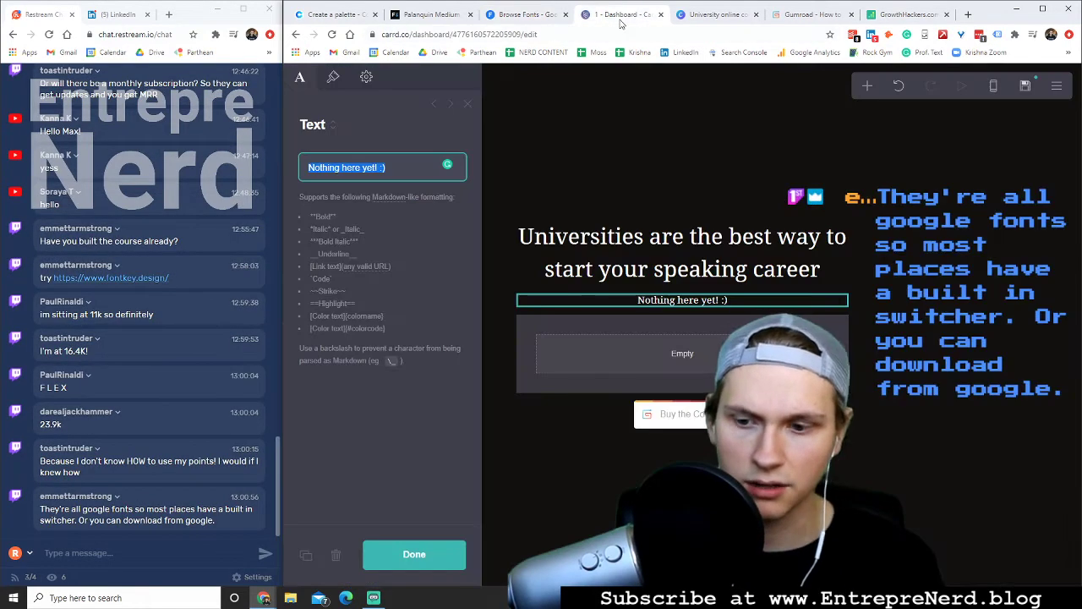
click(620, 14)
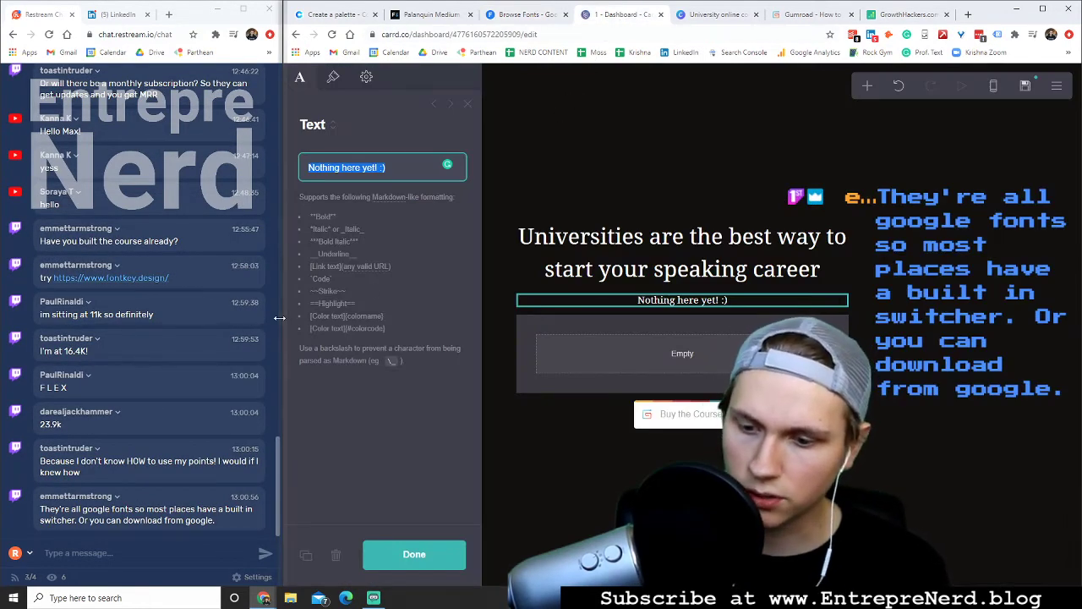
click(333, 78)
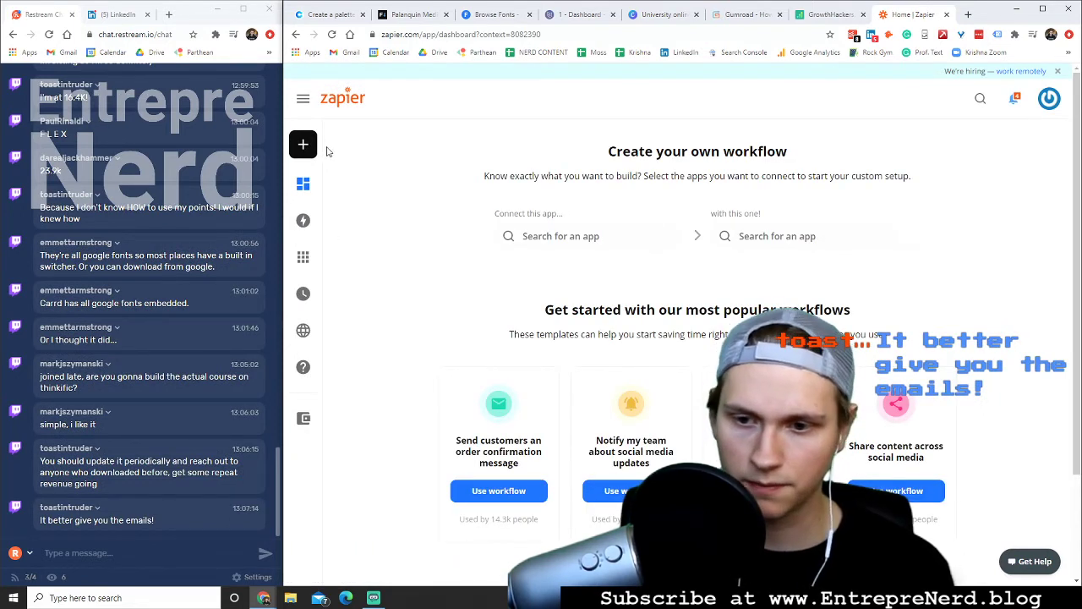
- Open the Zaps list in Zapier and turn off the active Gmail Zap
click(337, 108)
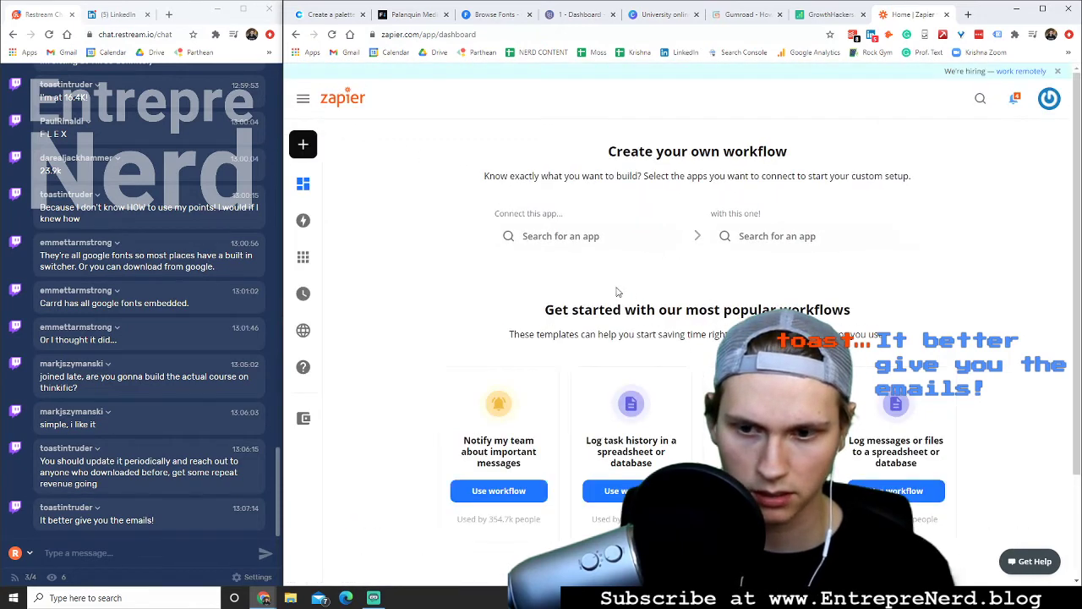
mouse_move(308, 220)
click(423, 221)
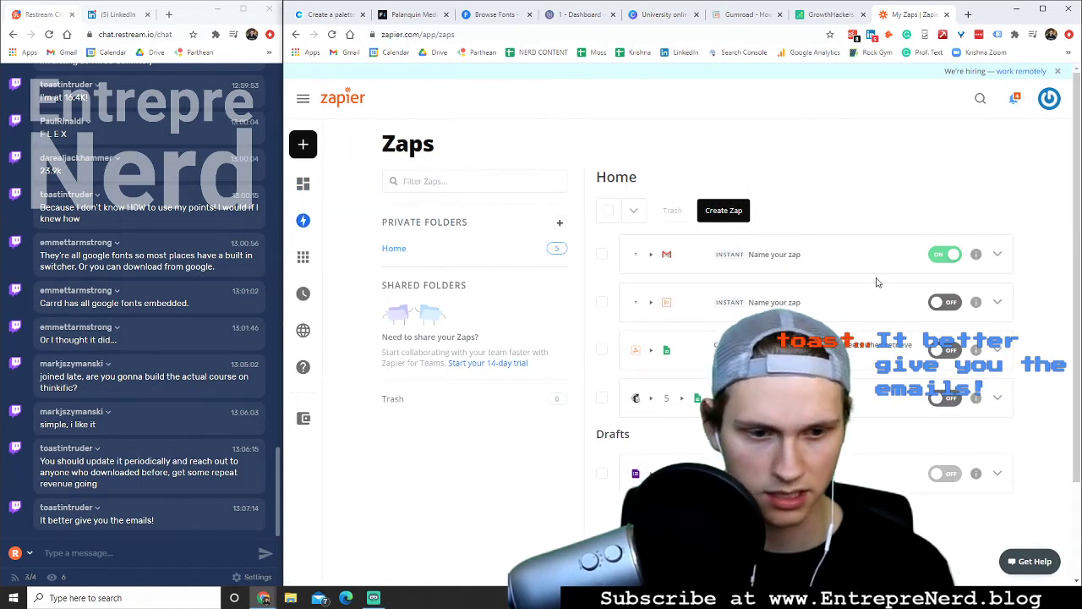
click(953, 257)
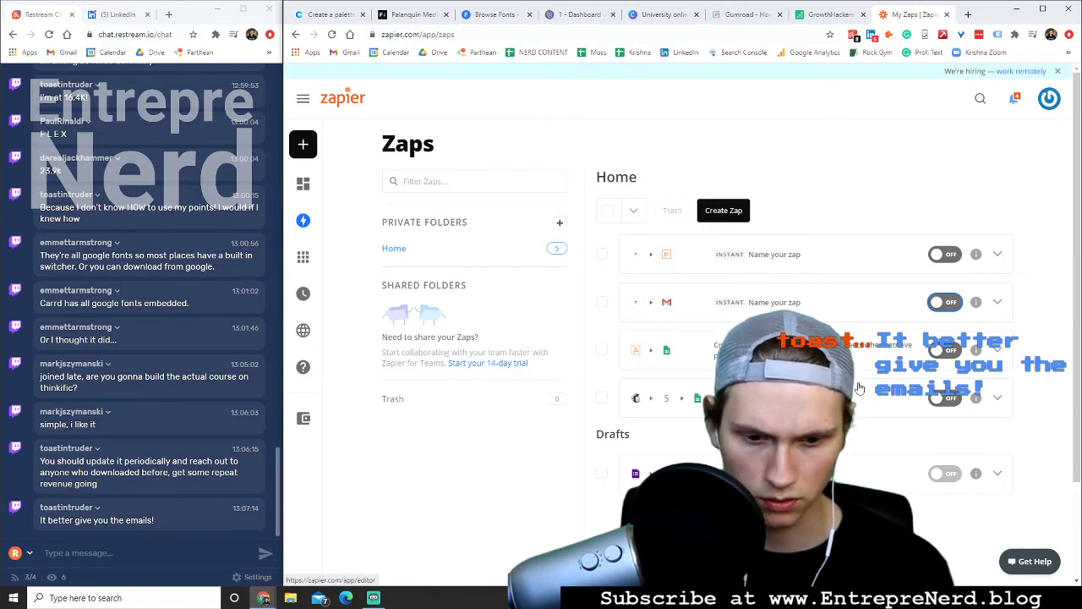
- Move all existing Zaps, including the draft, to the trash
click(998, 473)
scroll(998, 473, down, 2)
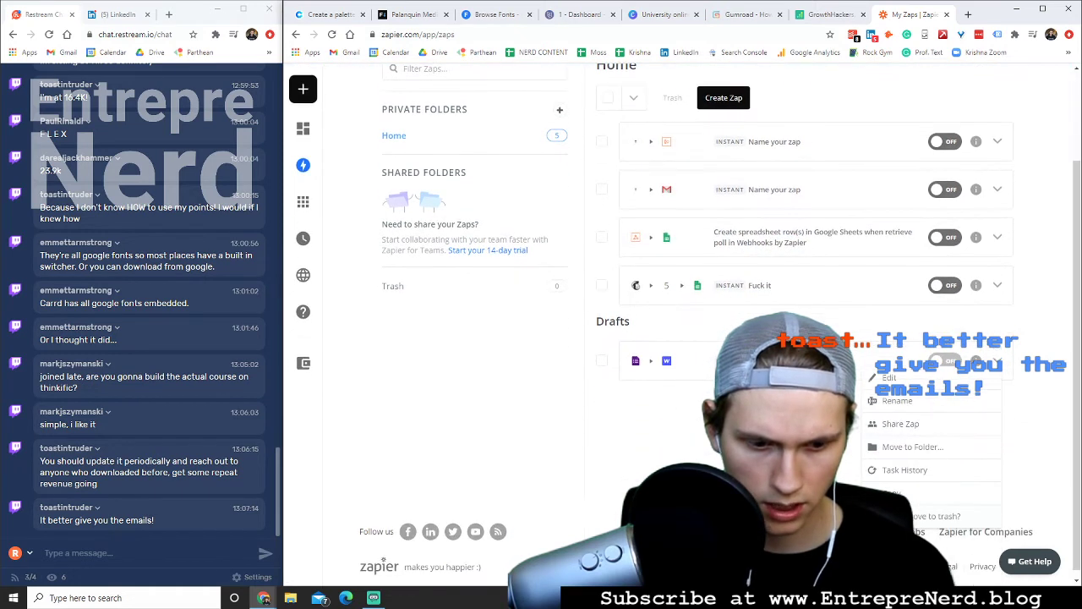
click(920, 516)
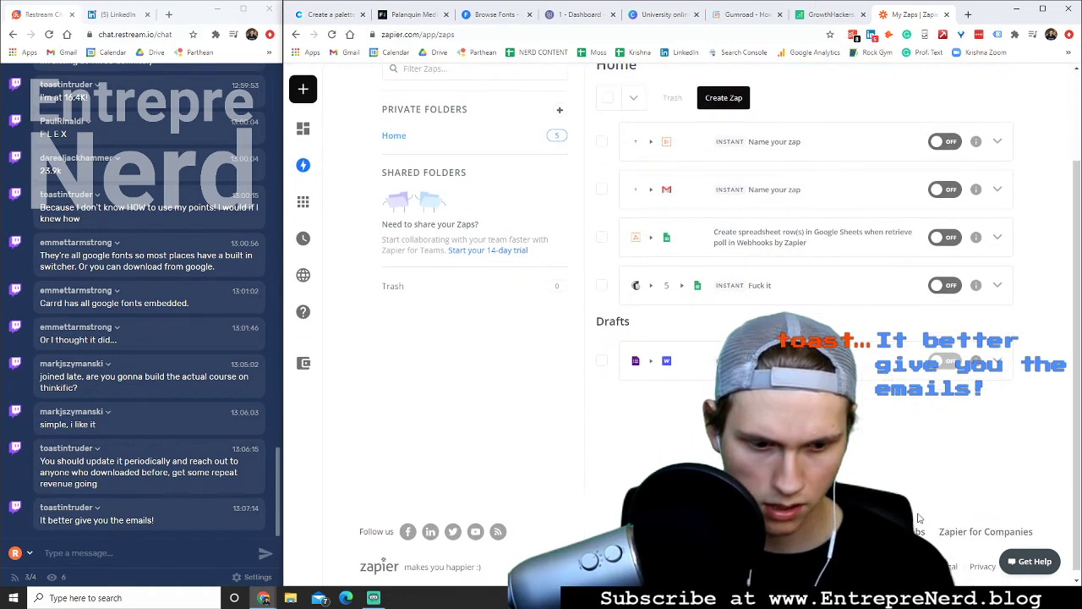
click(997, 285)
click(912, 448)
click(998, 237)
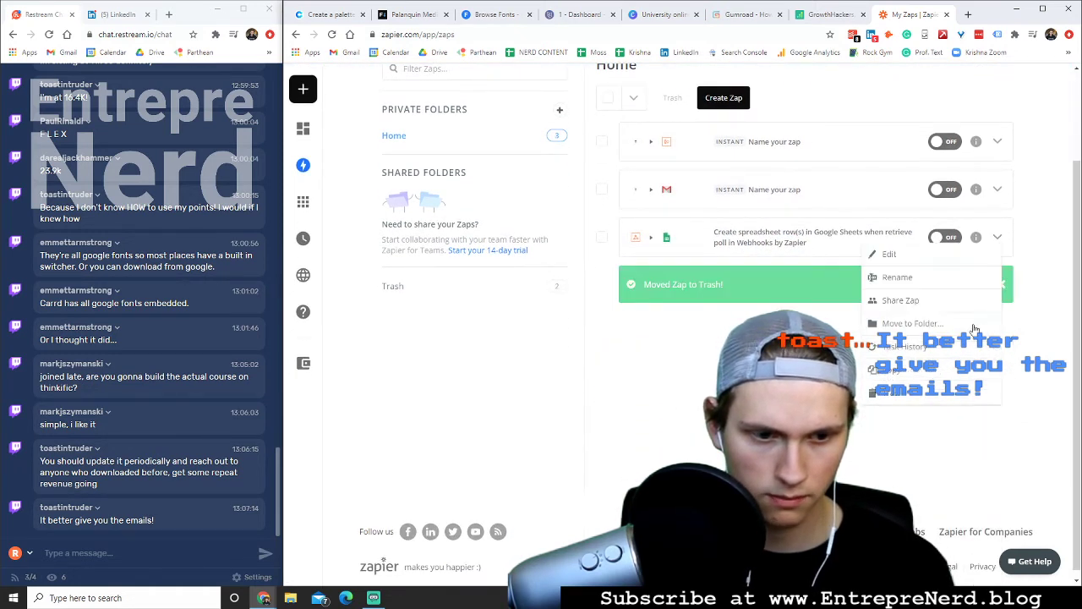
click(930, 396)
click(998, 190)
click(930, 338)
click(998, 141)
click(917, 291)
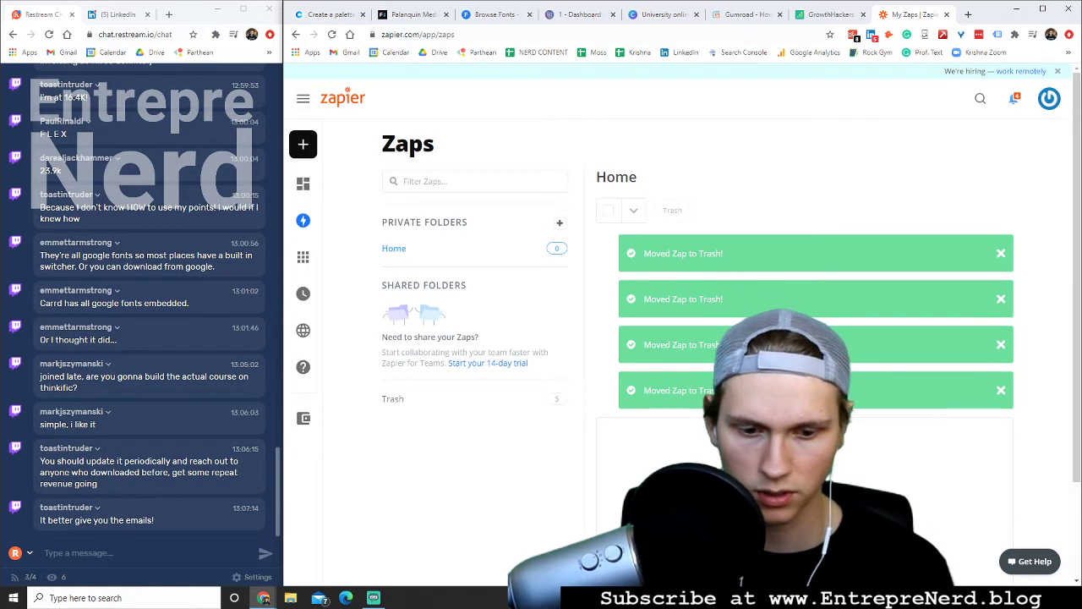
- Create a new Zap with Gumroad as the trigger app and Sale as the trigger event
click(303, 144)
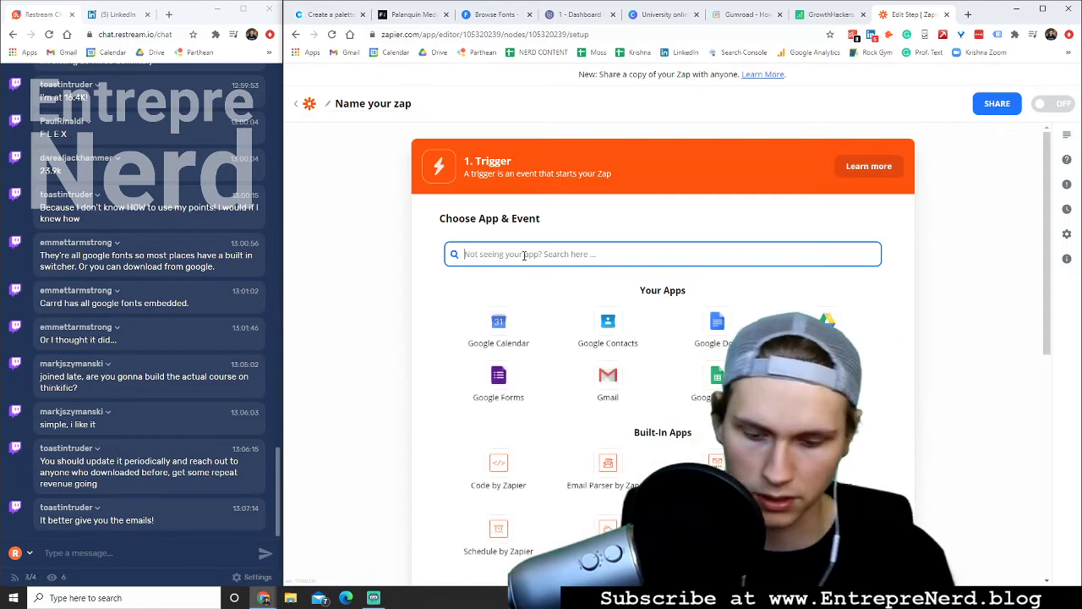
text(gum)
click(498, 304)
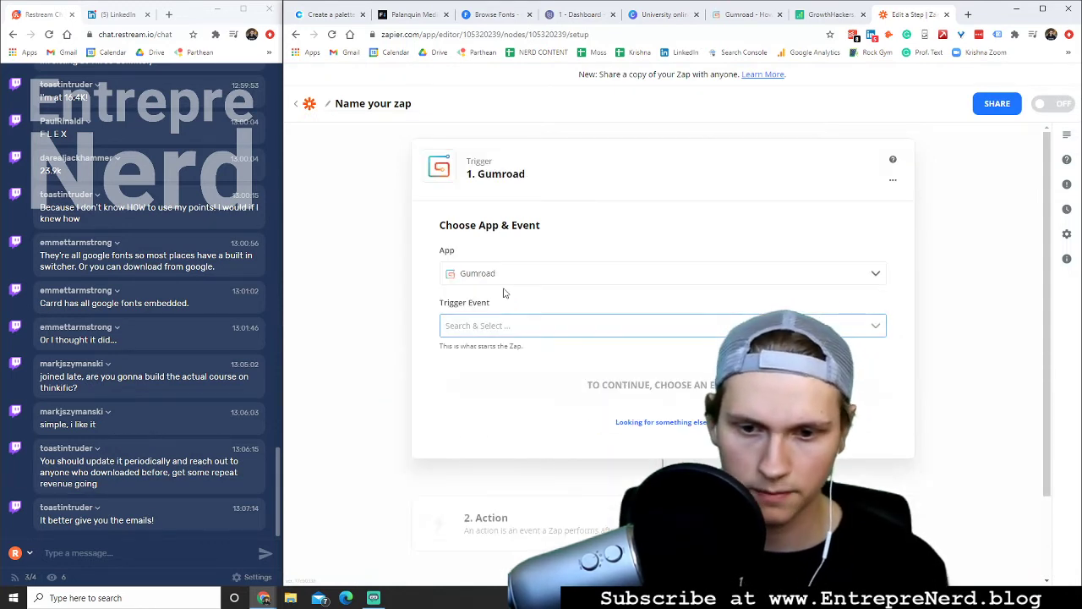
click(486, 361)
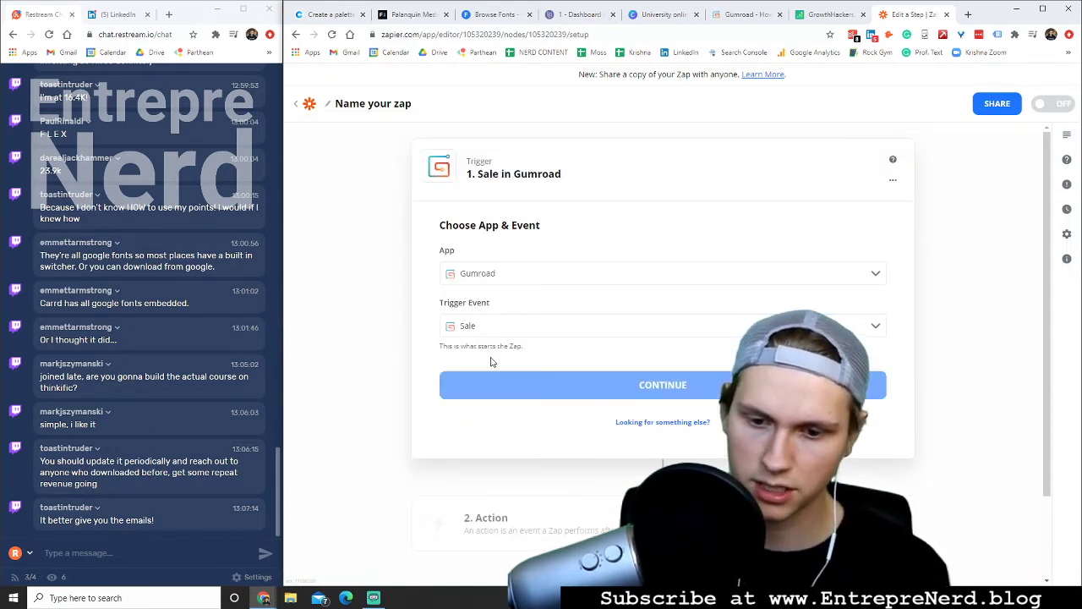
click(511, 381)
- Sign in to Gumroad, authorize the connection and use that account for the trigger
click(583, 288)
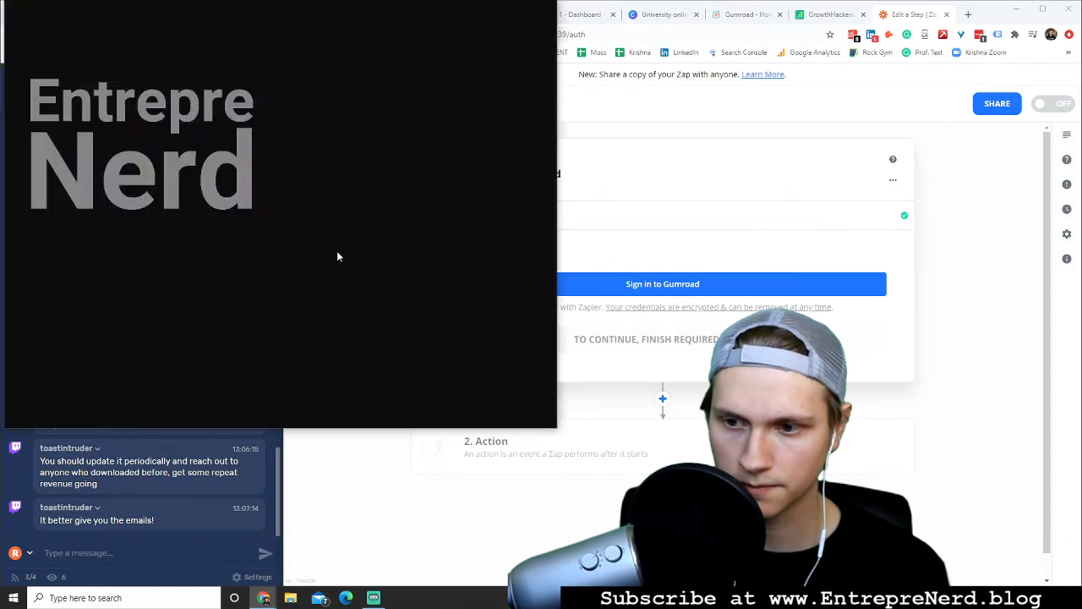
click(336, 256)
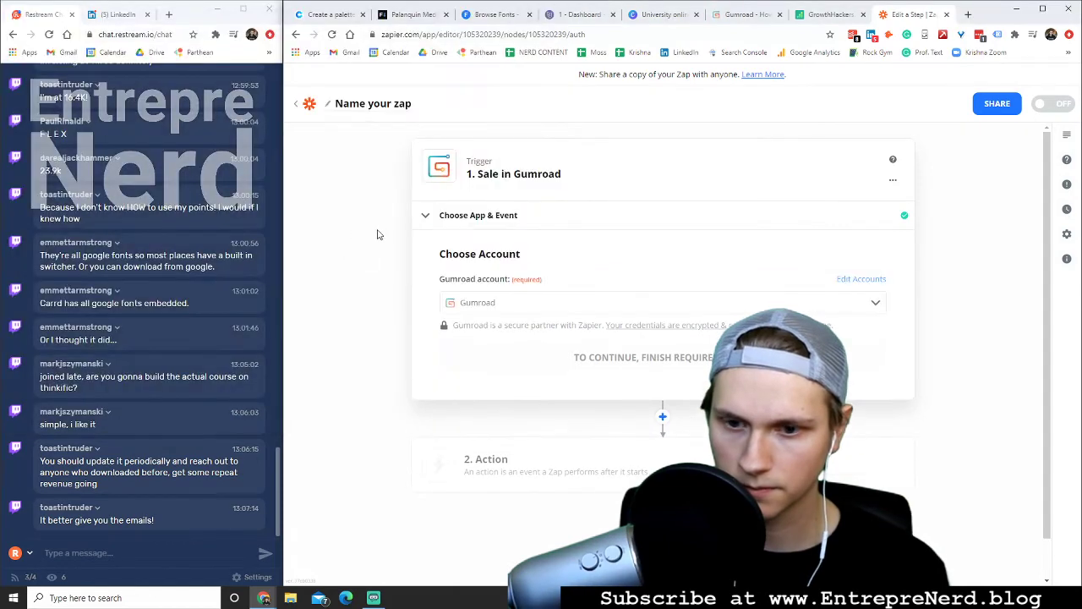
click(583, 358)
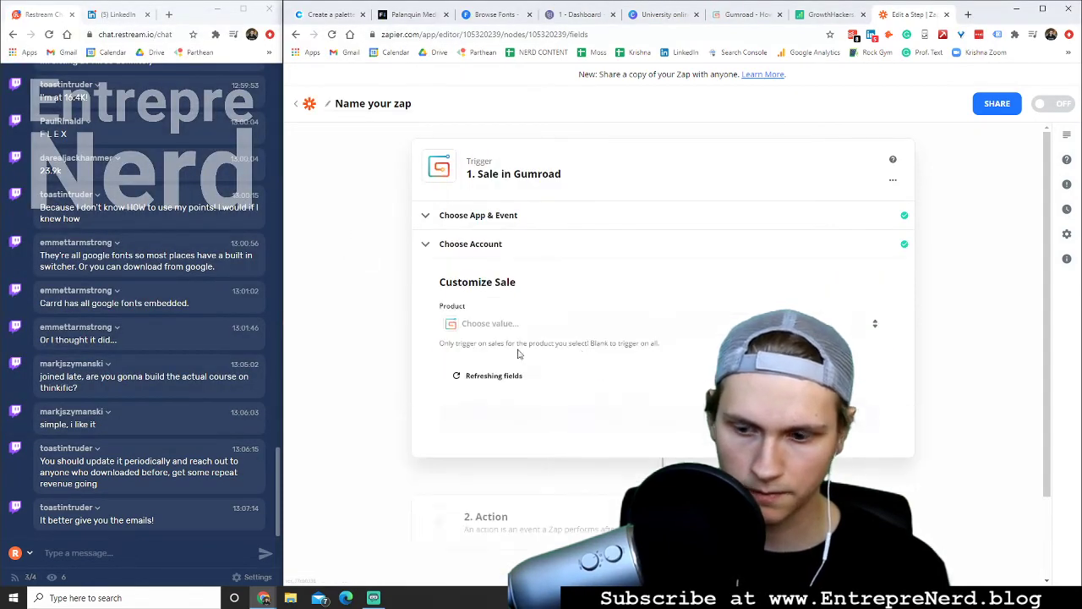
- Limit the Sale trigger to the product "How to Get Speaking Gigs at Universities" and skip the trigger test
click(538, 330)
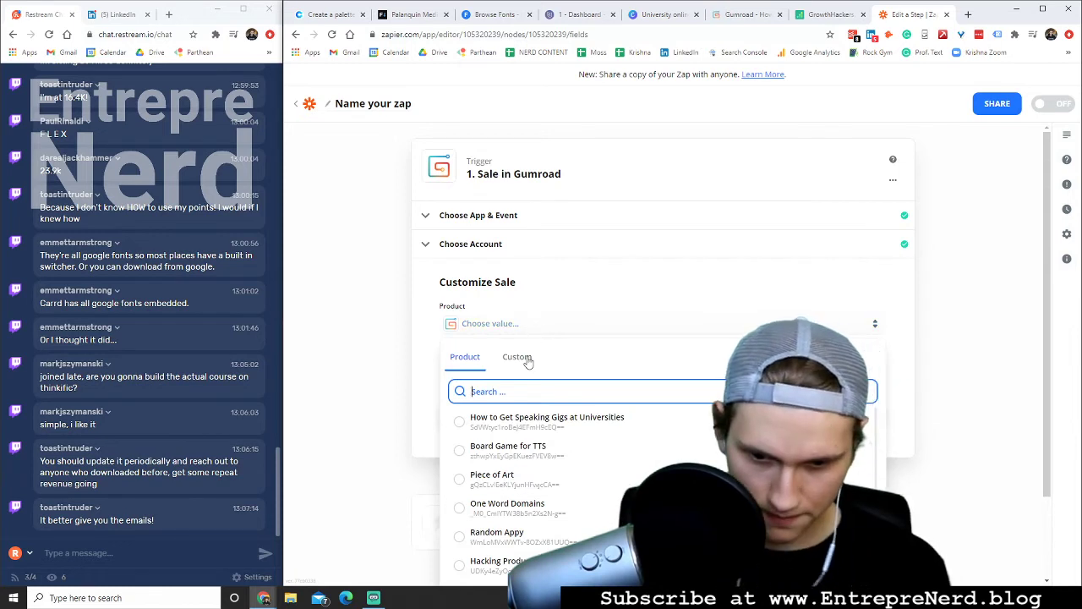
click(511, 431)
click(607, 418)
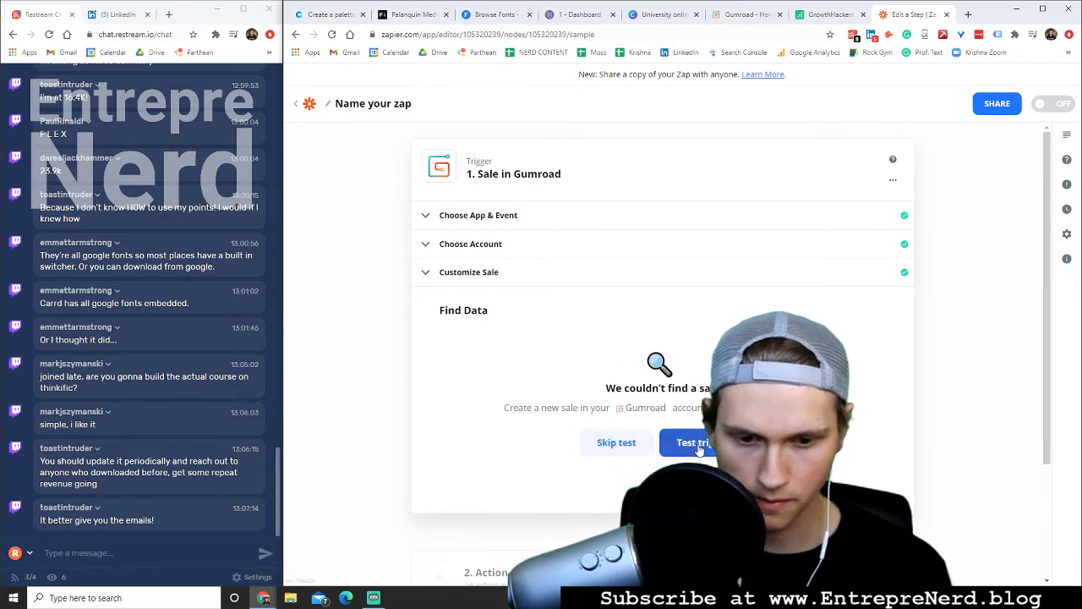
click(618, 442)
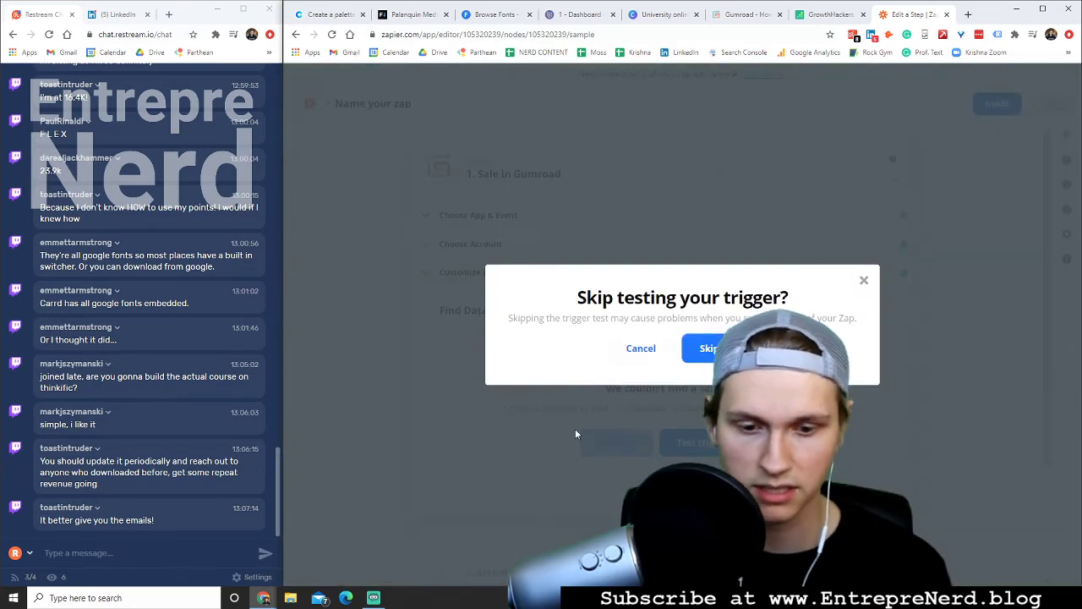
click(707, 347)
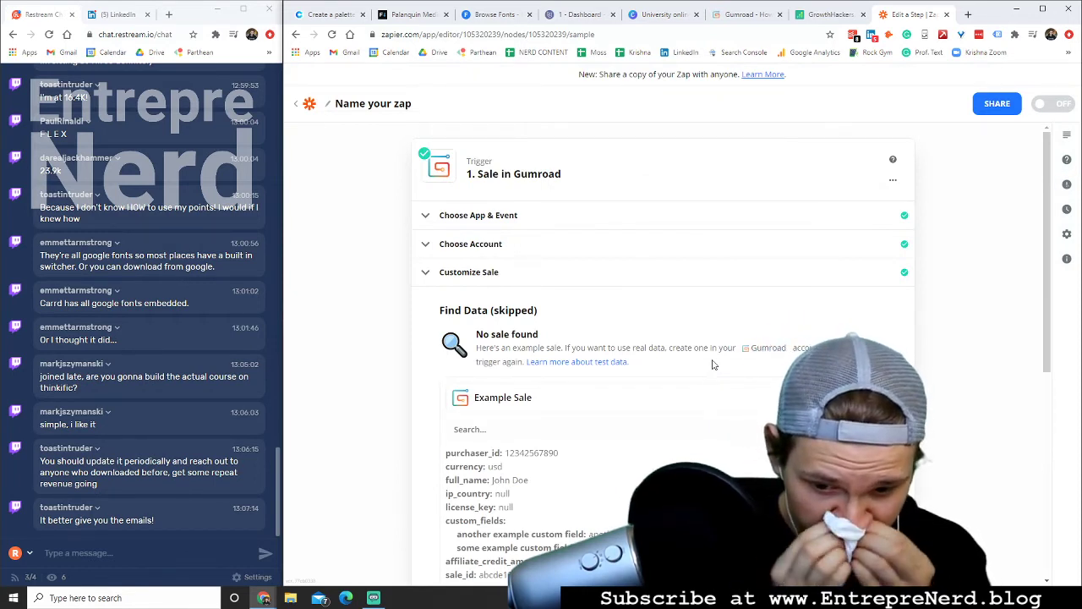
- Review the example sale's data, including its email field, and continue to the action step
scroll(713, 365, down, 2)
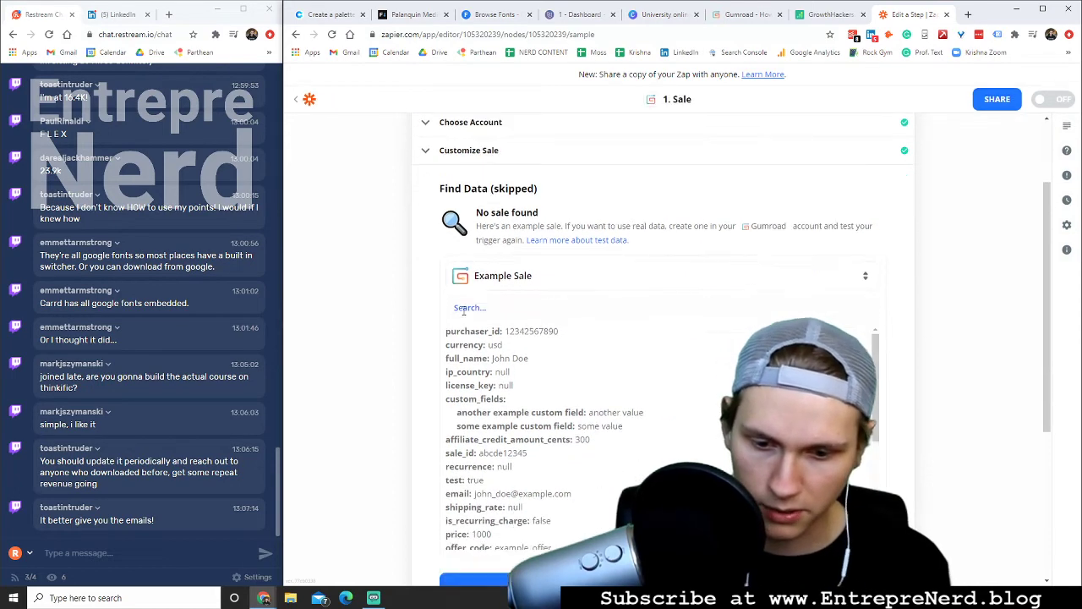
double_click(522, 493)
click(623, 431)
scroll(623, 430, down, 2)
scroll(398, 350, down, 3)
click(651, 362)
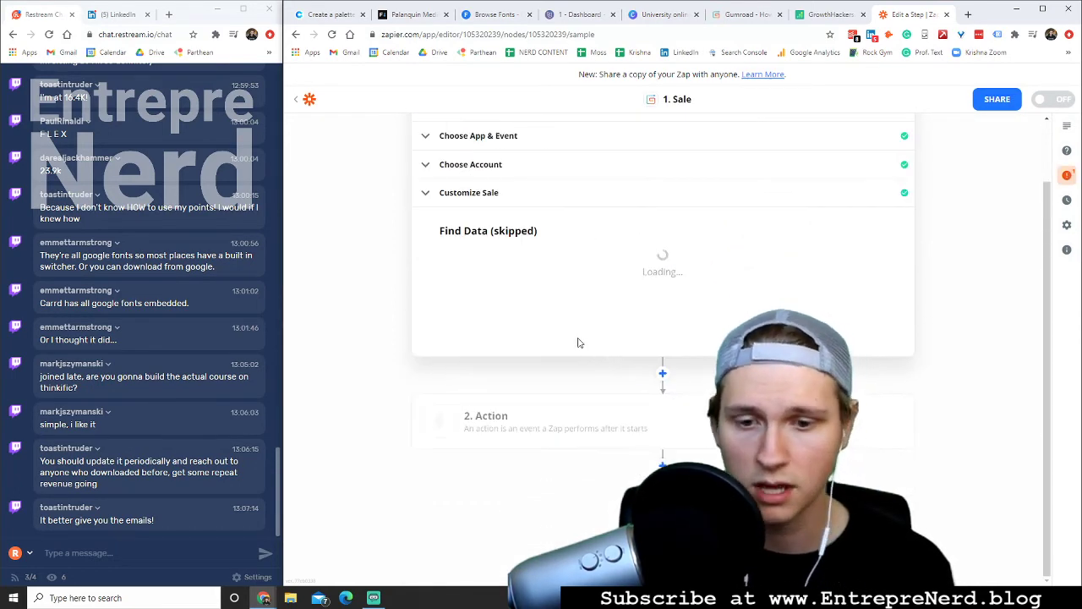
- Set the Zap's action to Create Spreadsheet Row in Google Sheets
click(607, 339)
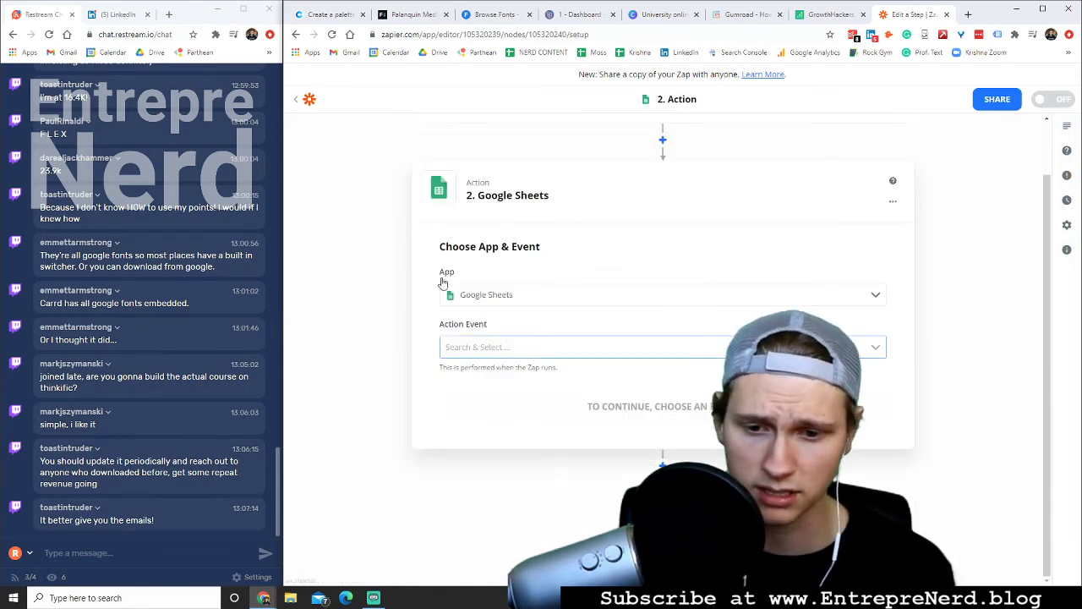
click(484, 348)
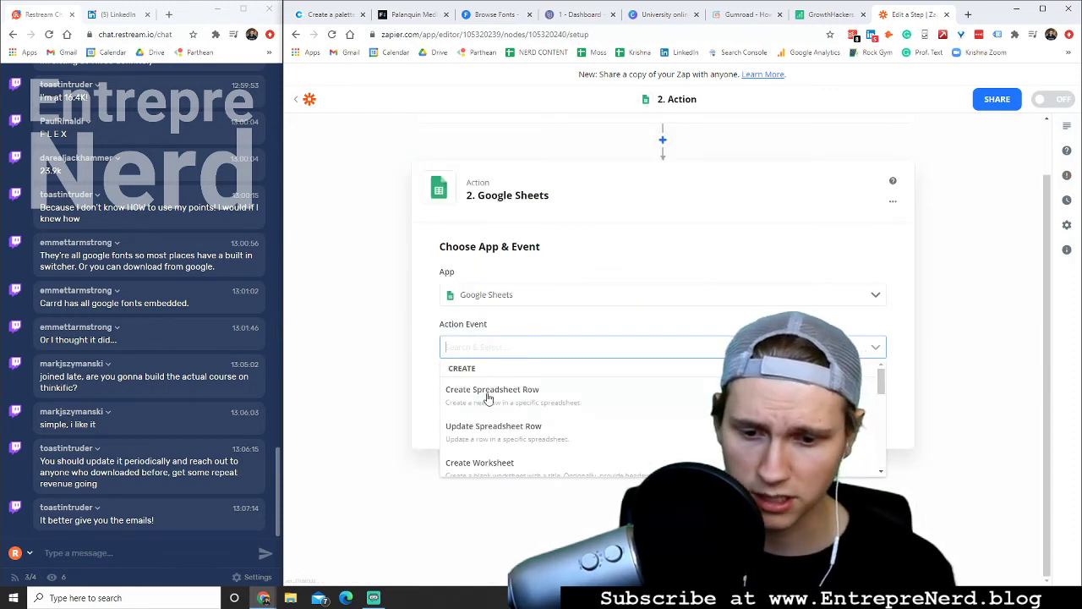
click(488, 399)
click(516, 406)
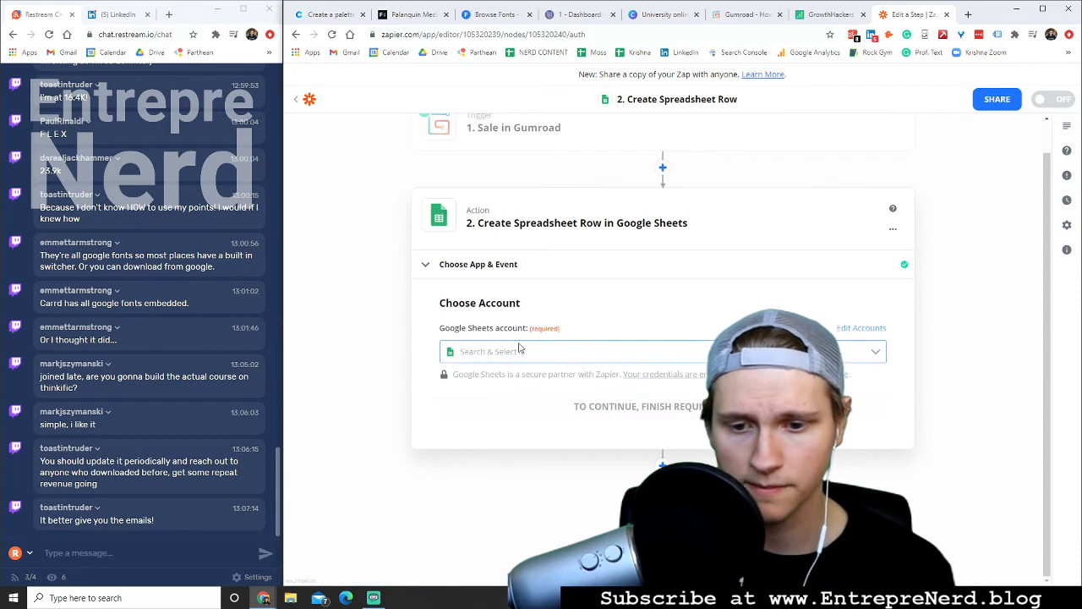
- Use the connected Google Sheets account for the action and check the available drives without choosing one
click(522, 353)
click(489, 380)
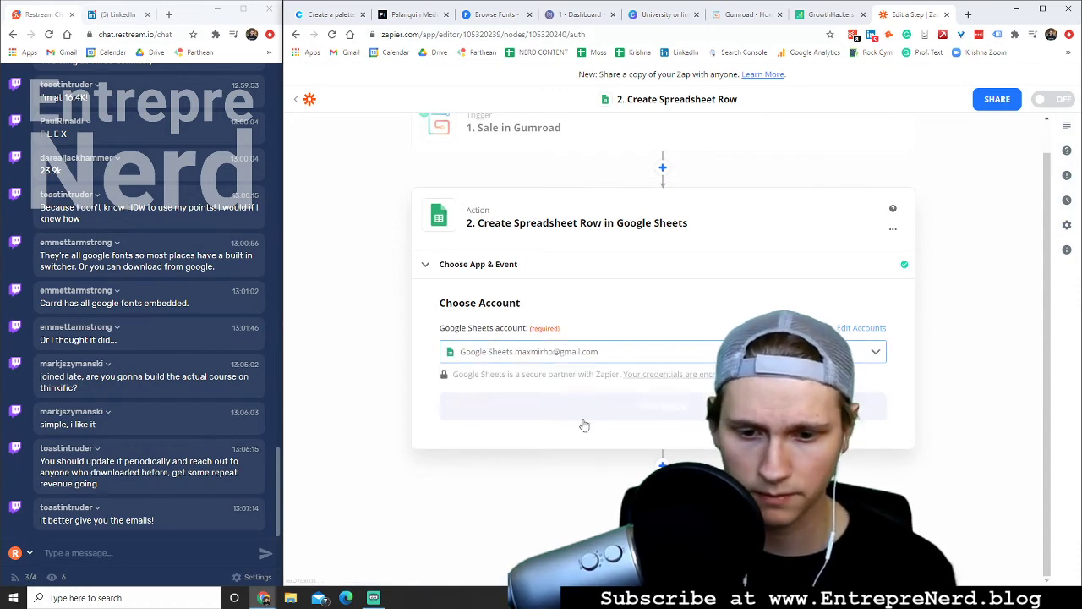
click(587, 411)
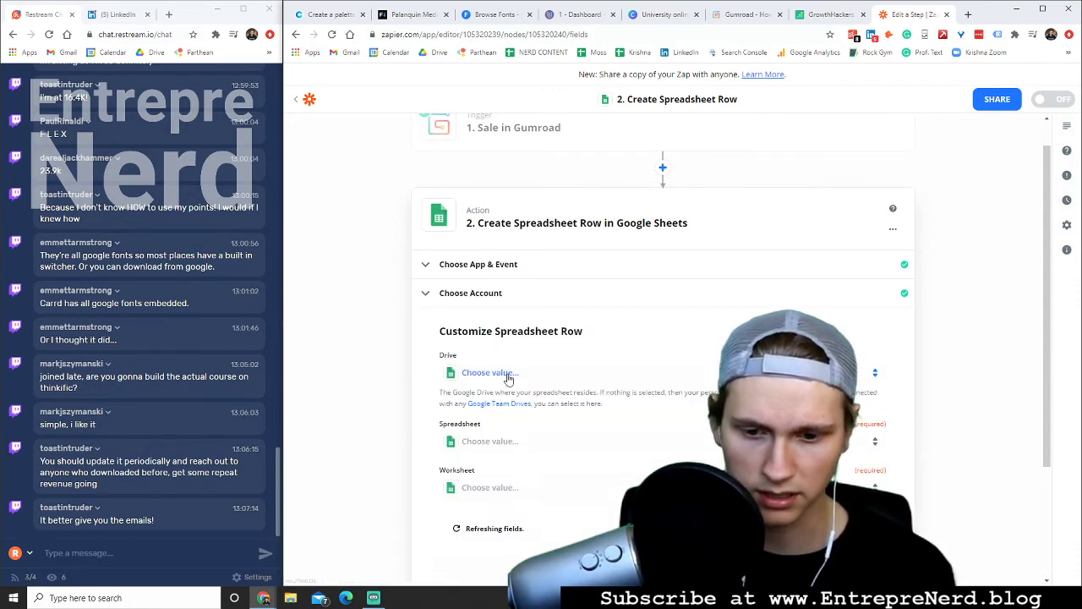
click(506, 375)
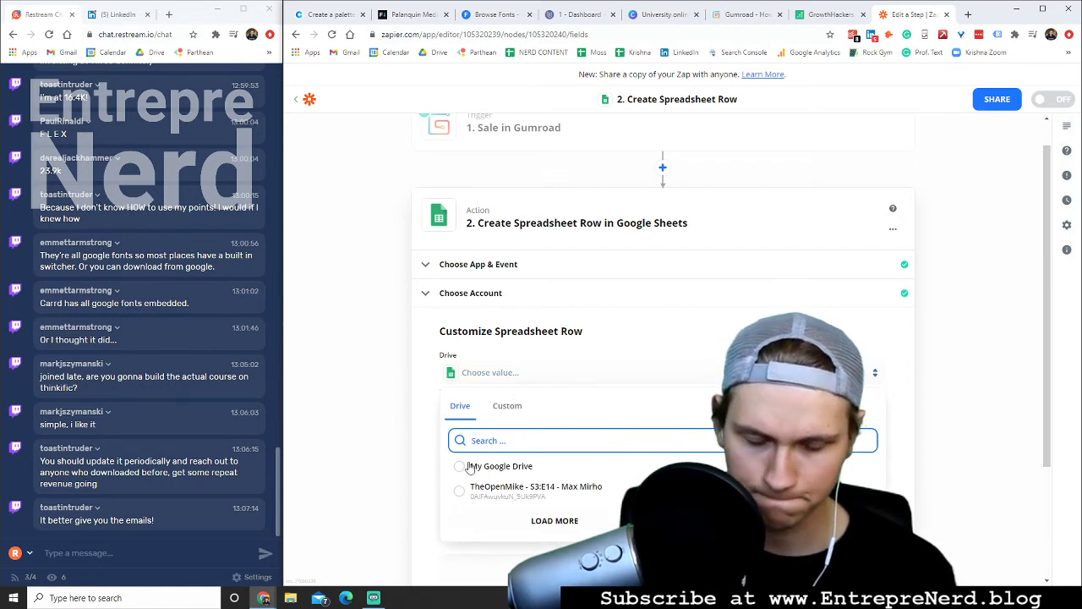
click(427, 372)
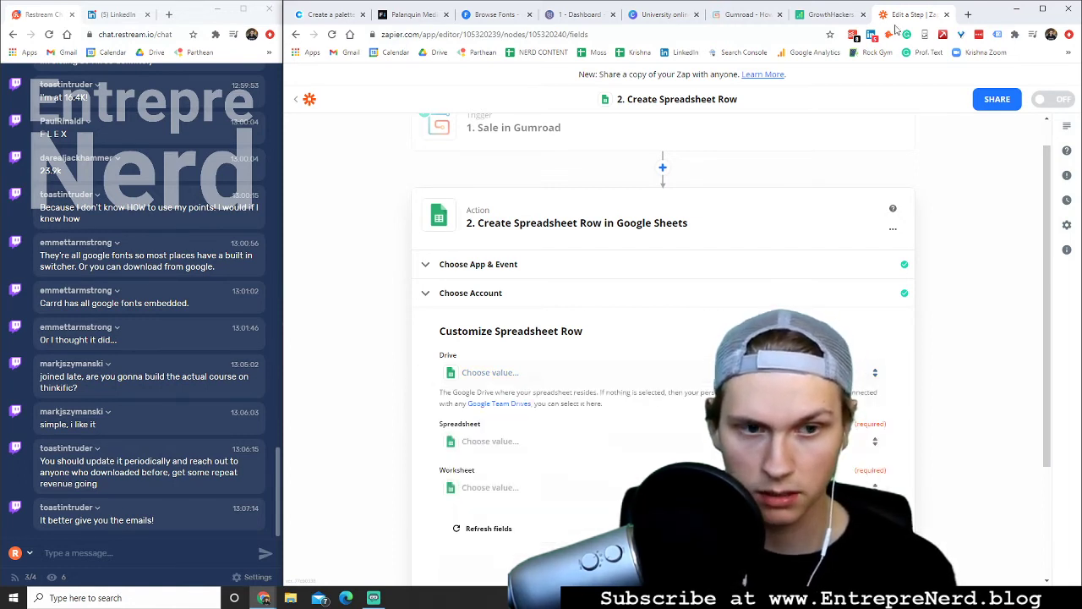
- Open Google Drive in a new browser tab and go into the !NERD folder
click(969, 15)
click(439, 53)
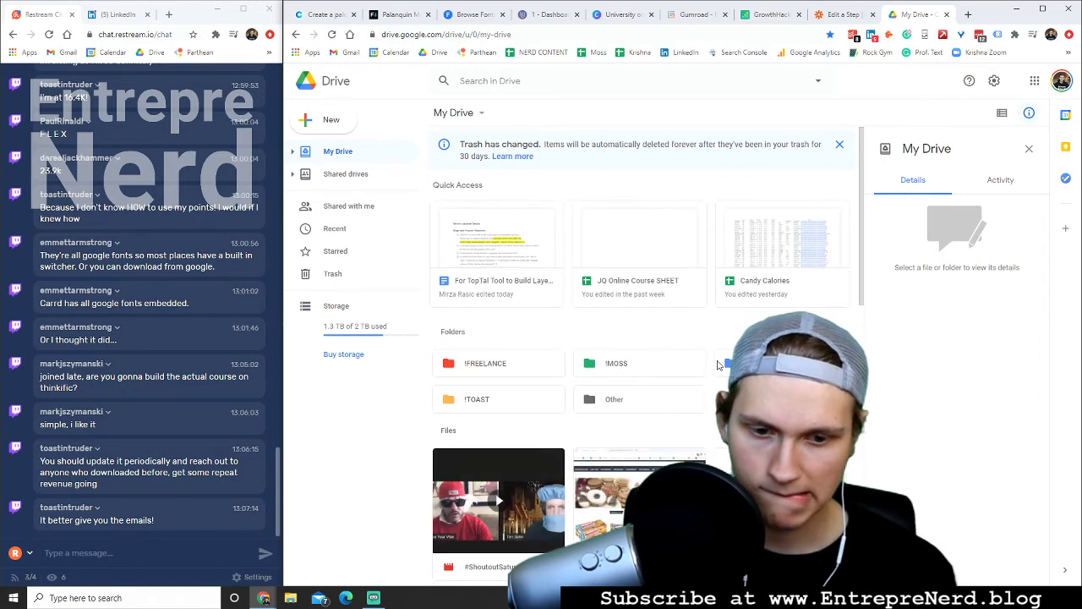
double_click(723, 364)
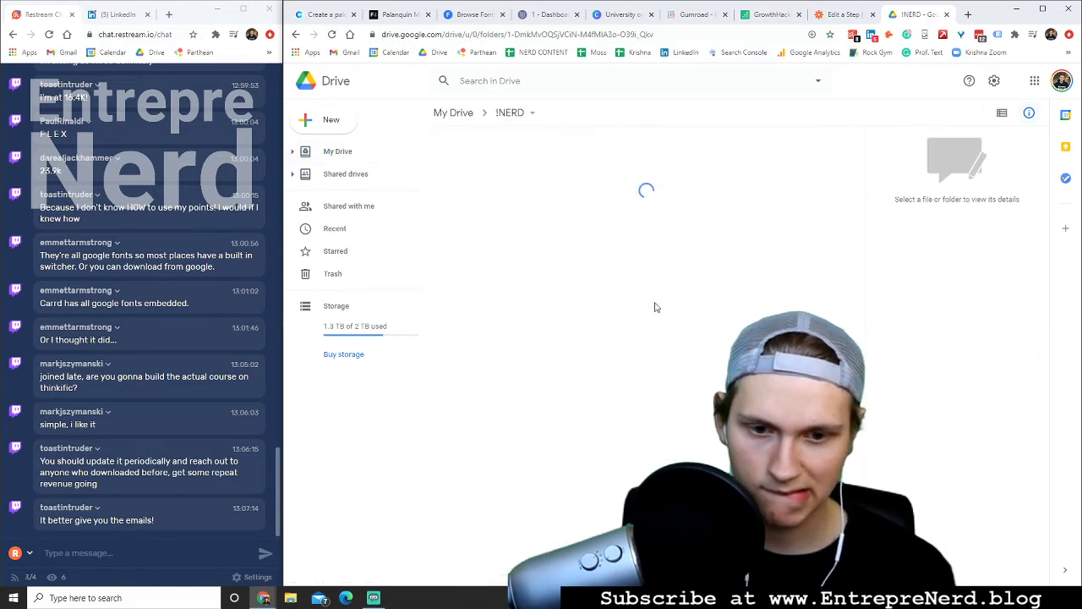
- Create a blank Google Sheets spreadsheet in the Stream folder inside !NERD
double_click(685, 248)
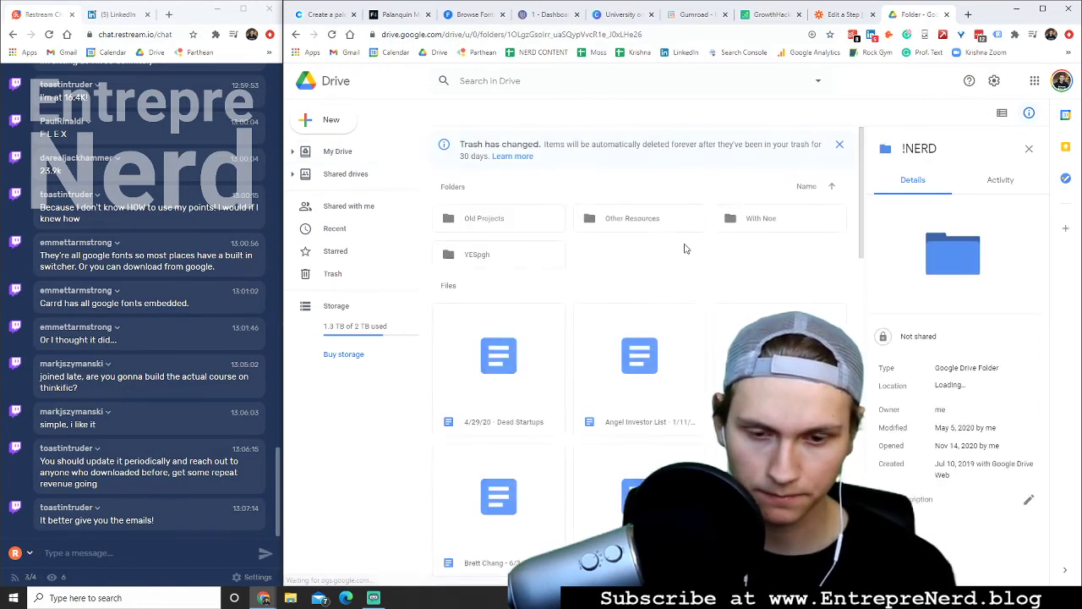
right_click(669, 287)
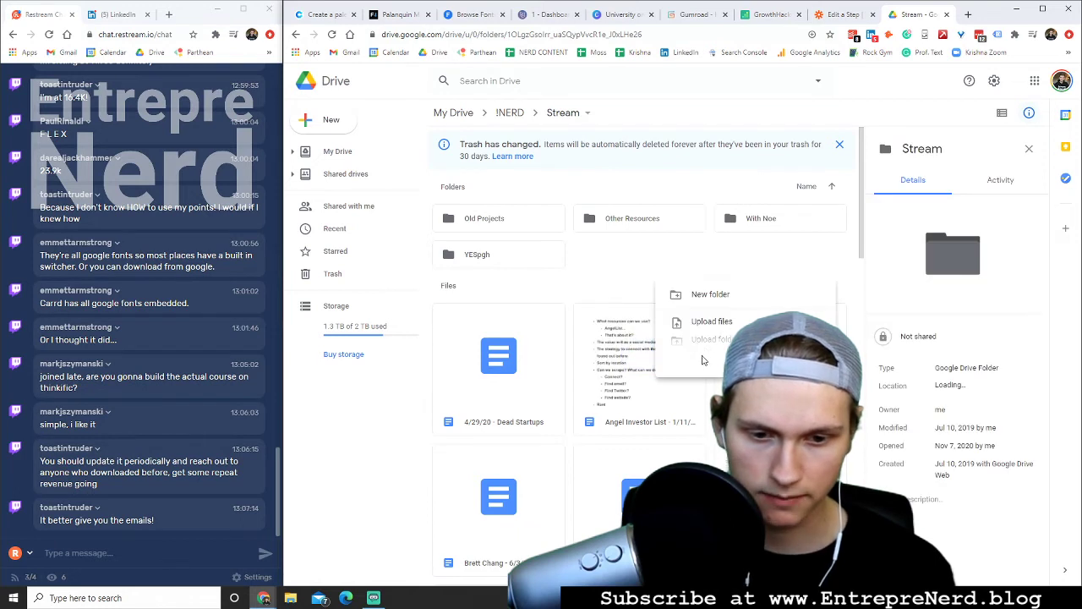
click(706, 389)
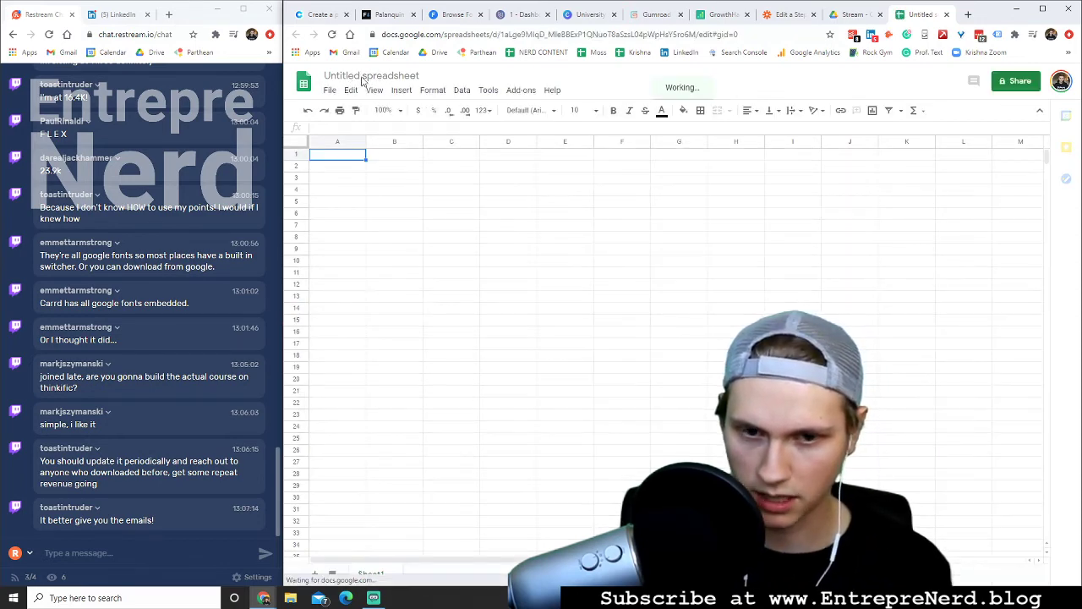
- Name the new spreadsheet "University Online Course Email List" and return to the Zapier editor, closing the Sheets and Drive pages
click(364, 77)
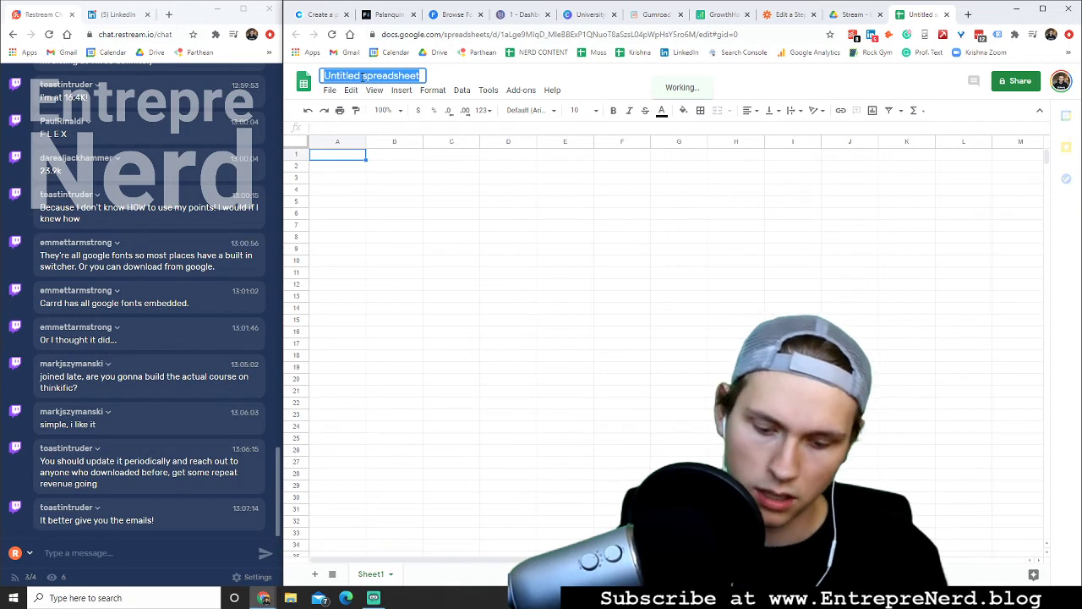
text(University )
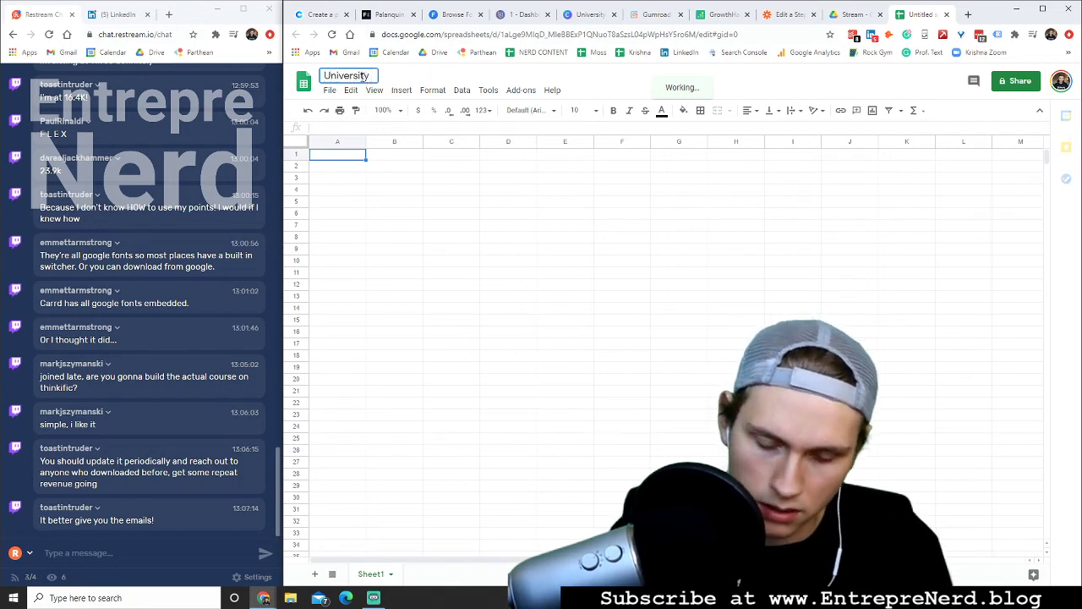
text(Online Course Email Lis)
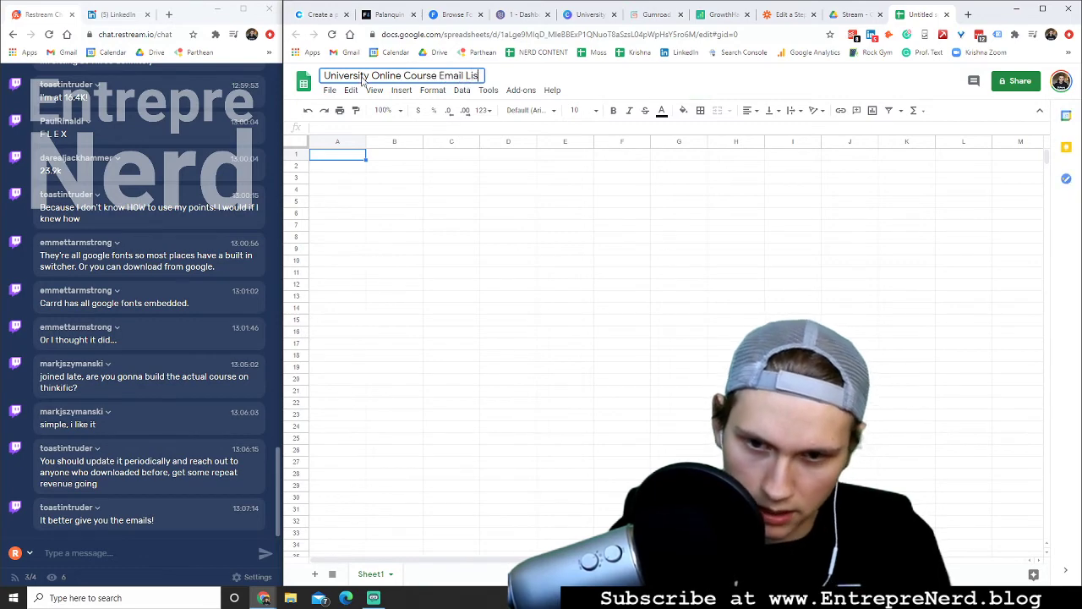
text(t)
key(Return)
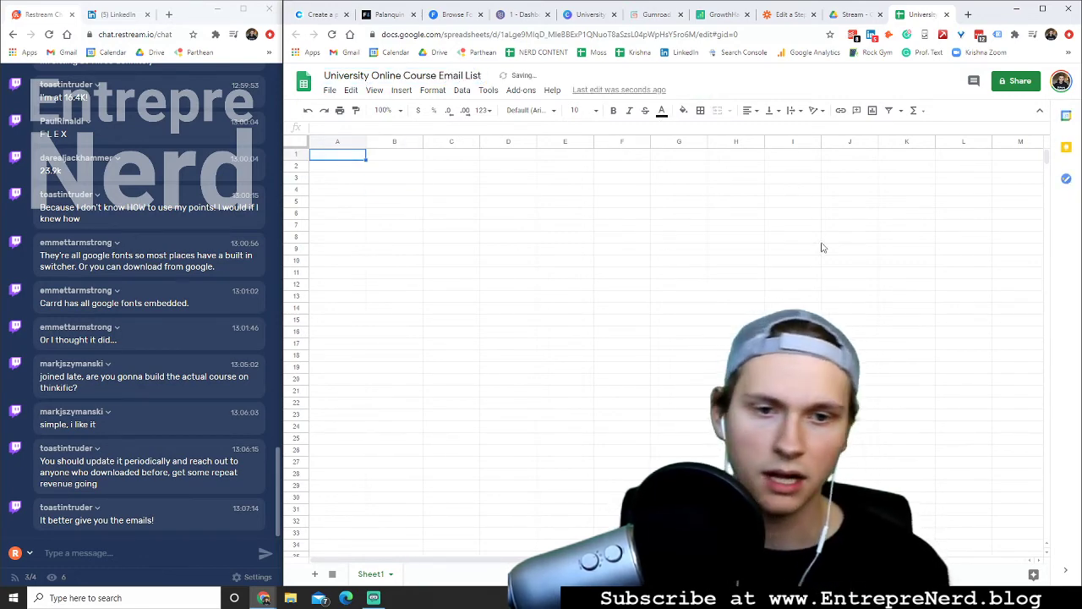
click(946, 15)
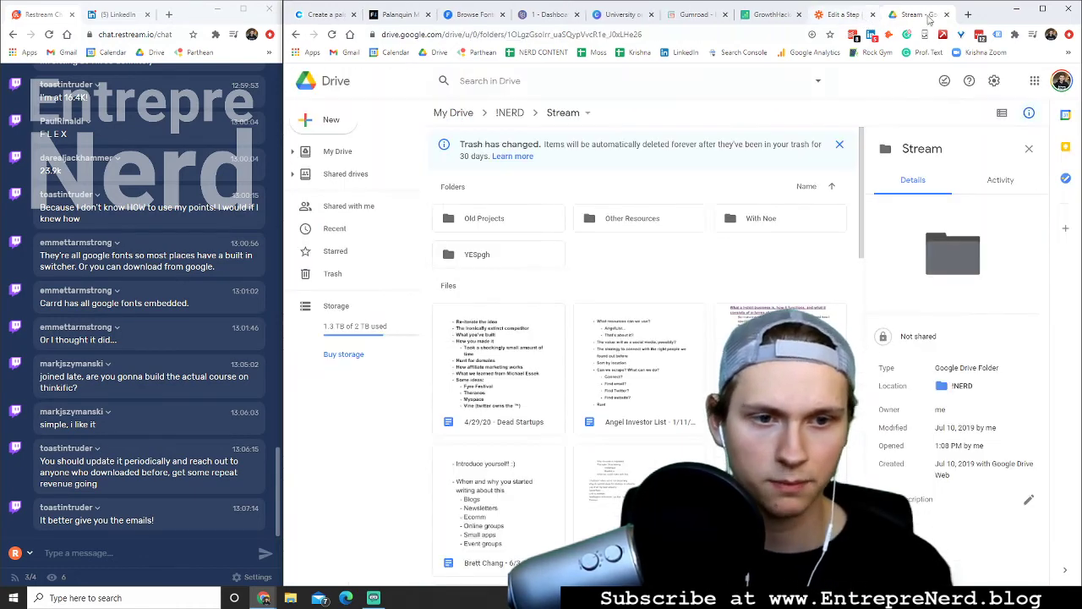
click(946, 14)
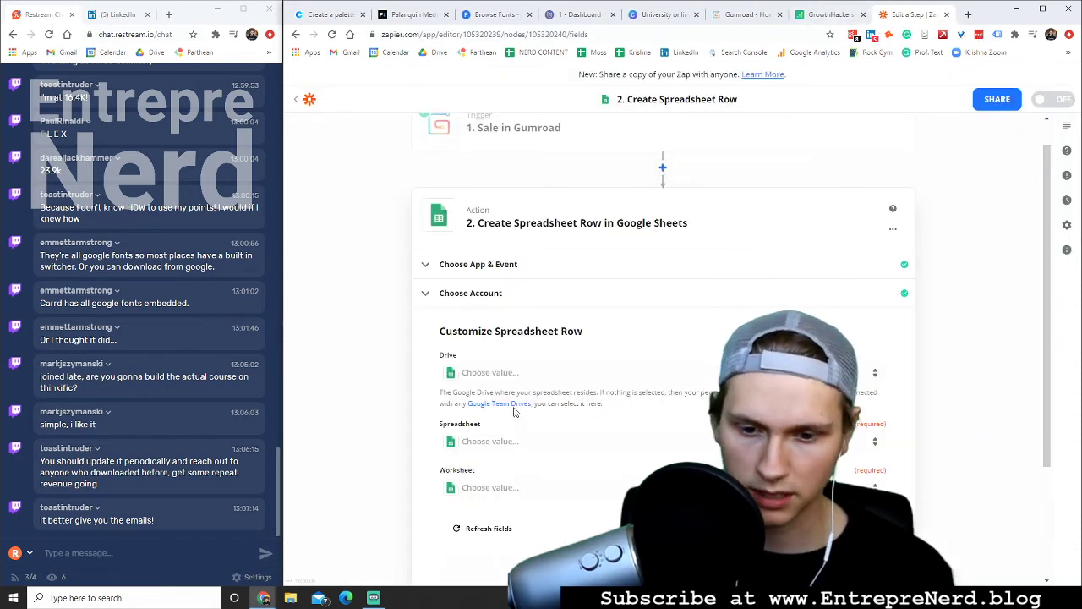
- Set the spreadsheet row action's drive to My Google Drive
click(495, 373)
click(495, 373)
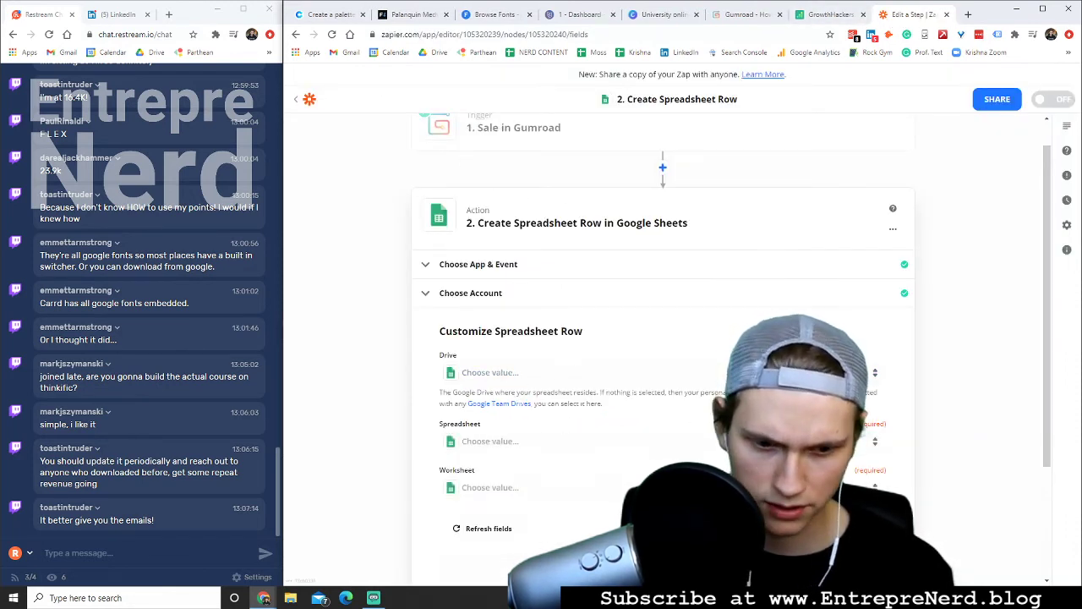
click(584, 374)
click(456, 469)
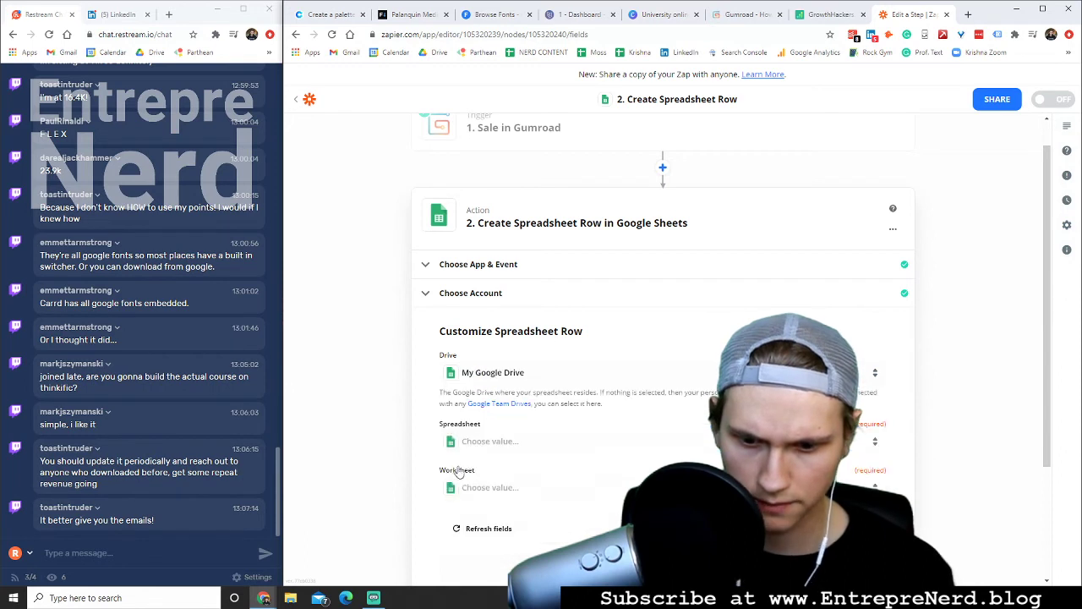
click(496, 372)
click(452, 362)
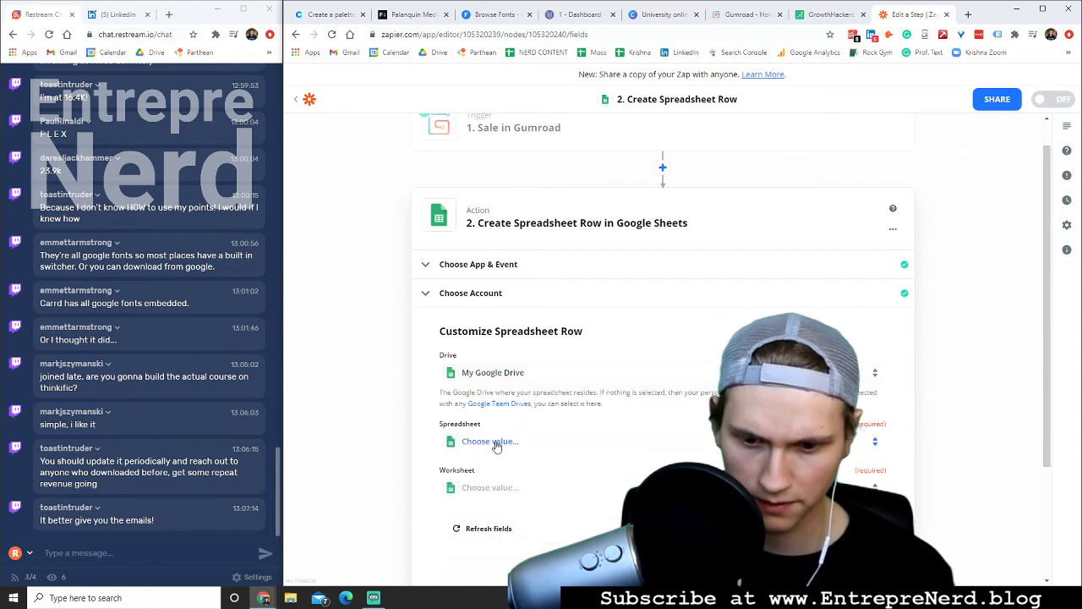
- Choose University Online Course Email List as the action's spreadsheet and Sheet1 as its worksheet
click(496, 441)
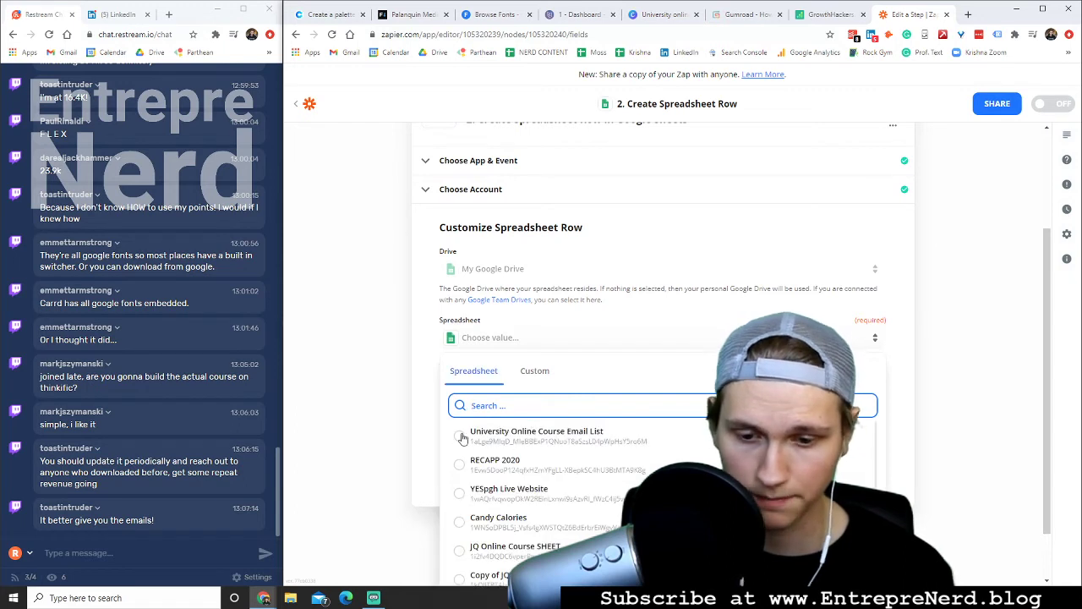
click(463, 435)
click(558, 388)
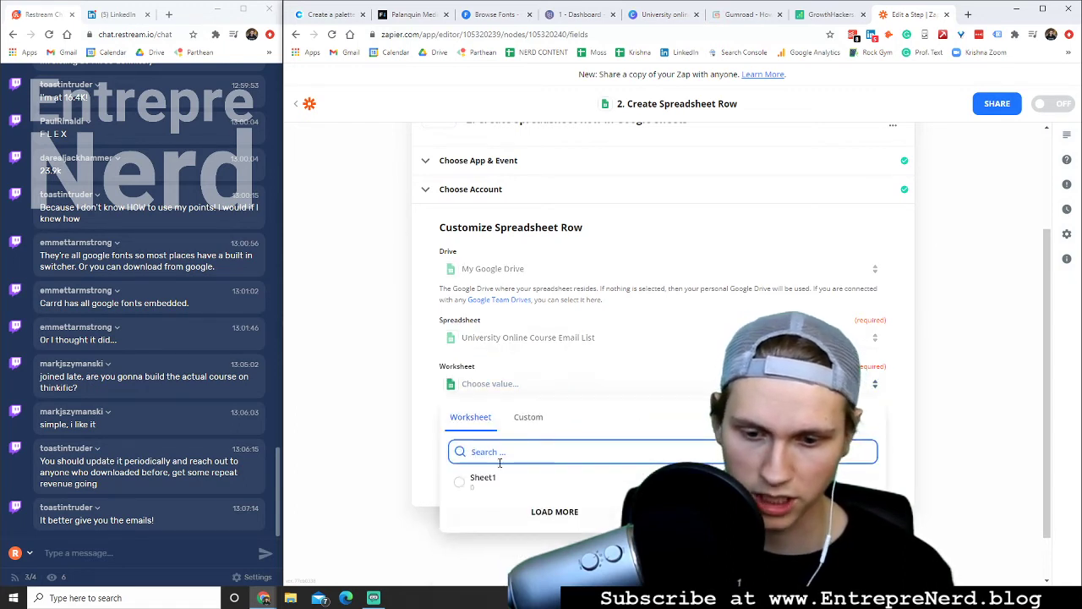
click(485, 482)
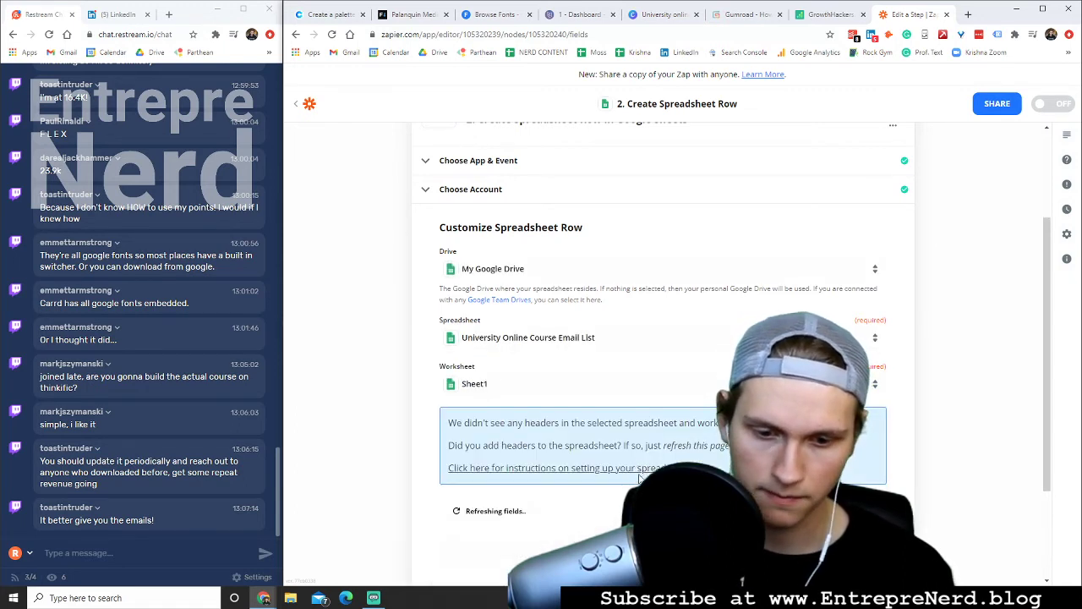
scroll(630, 449, down, 2)
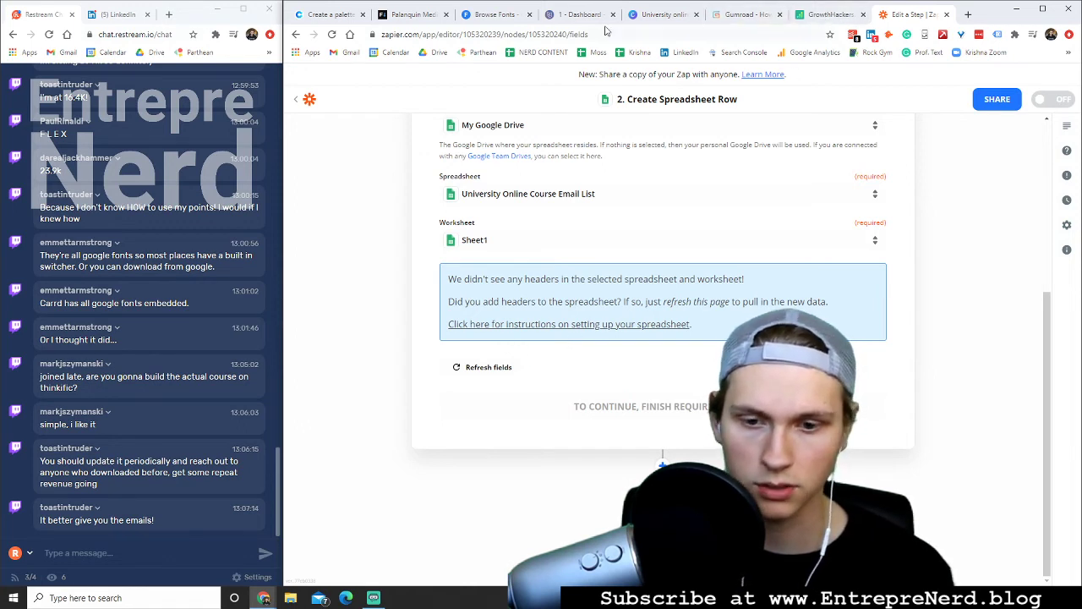
- Reopen the University Online Course Email List spreadsheet from the browser history and enter the placeholder header "Fuck" in A1
click(970, 14)
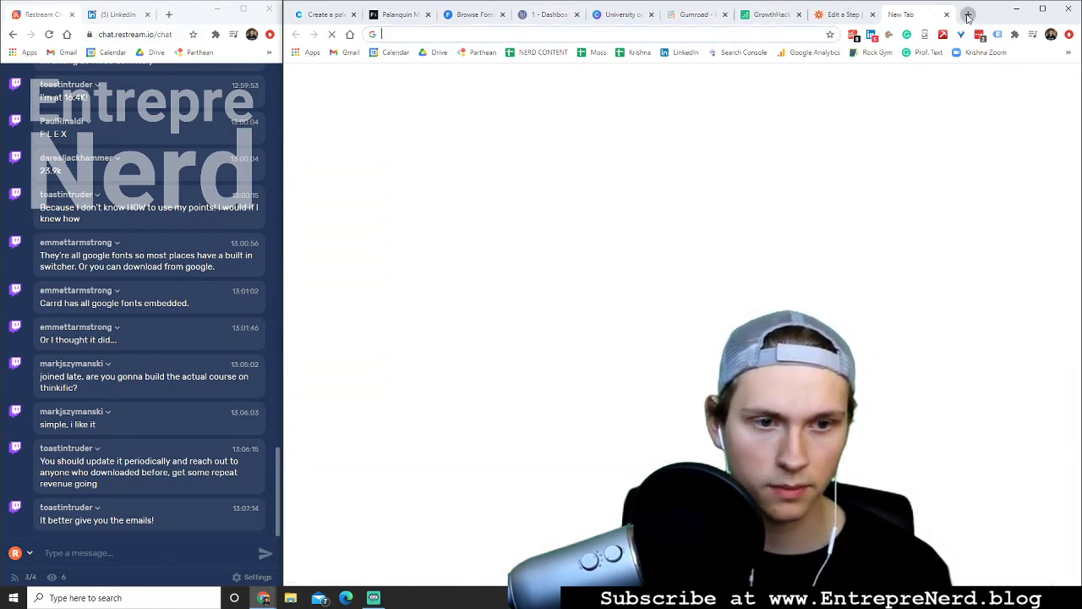
click(1070, 34)
mouse_move(952, 119)
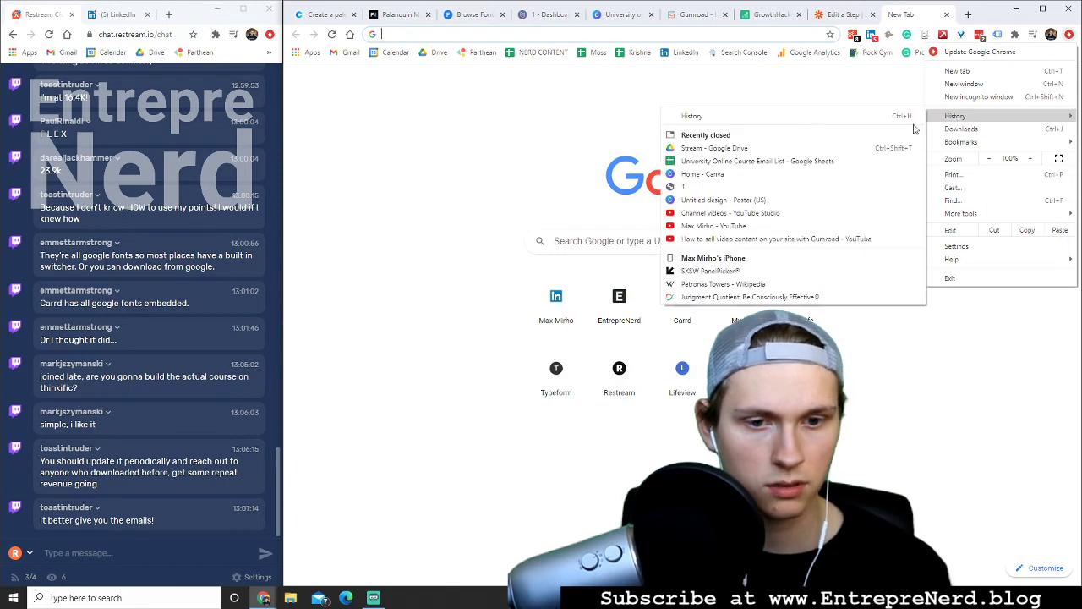
click(745, 162)
click(876, 15)
click(881, 15)
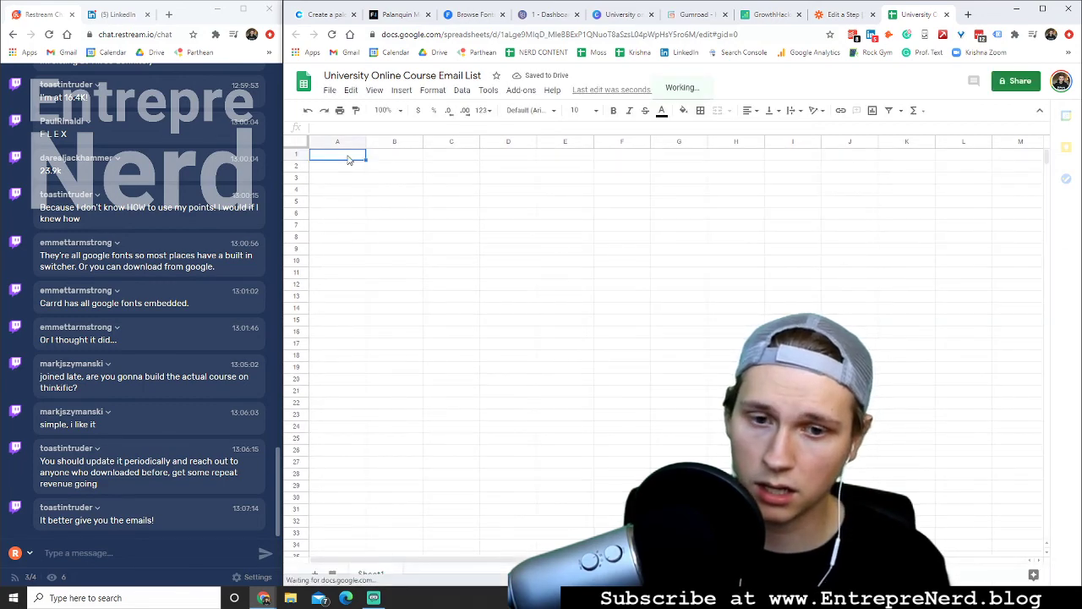
text(Fuck)
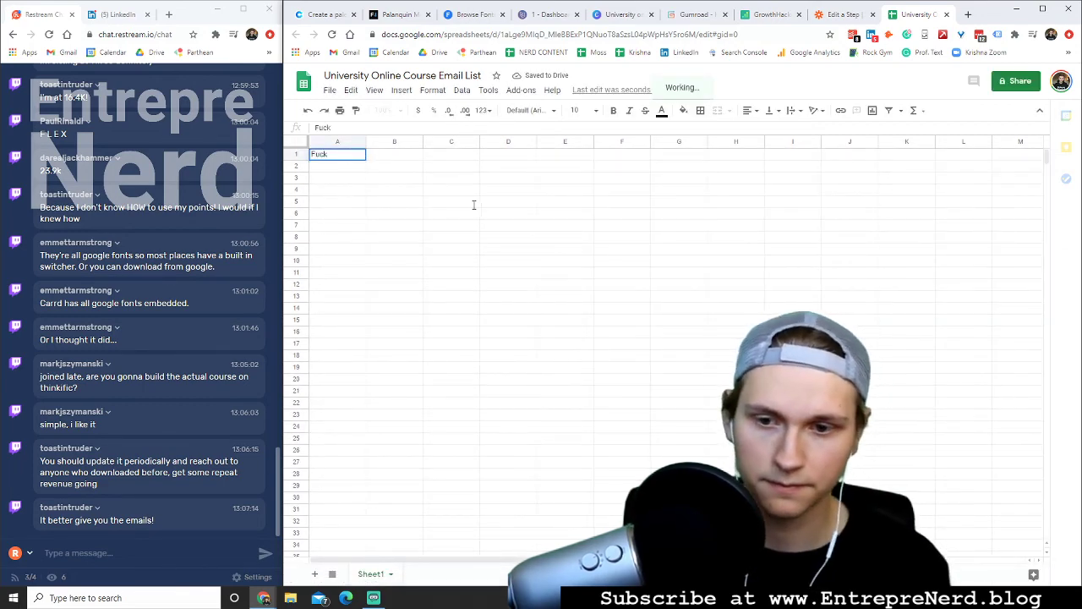
click(478, 205)
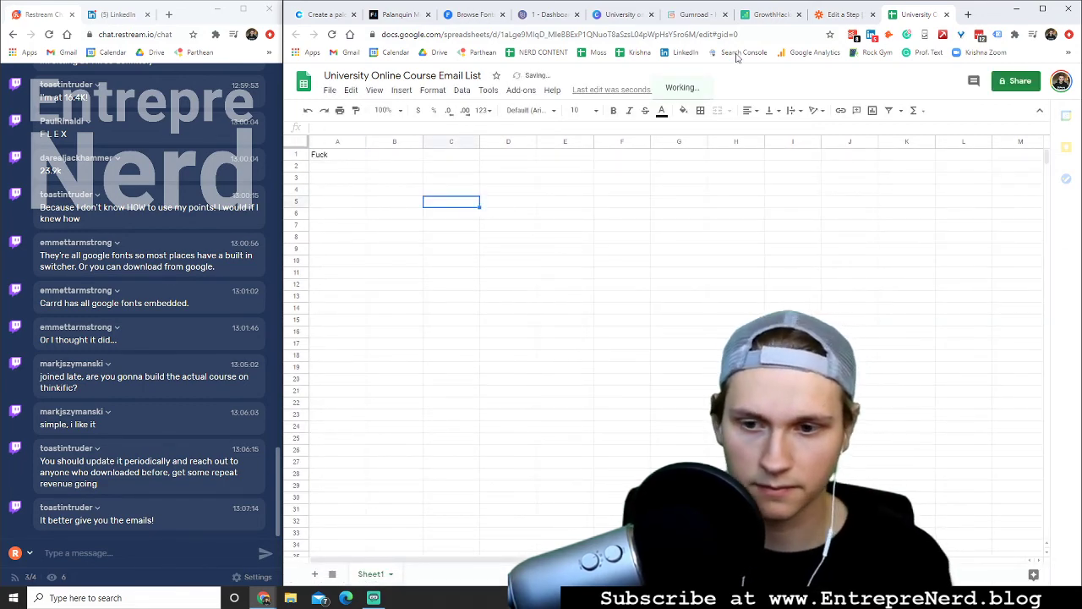
- Refresh the Zapier action's fields and map the Gumroad sale's Email to the first column
click(822, 16)
click(491, 367)
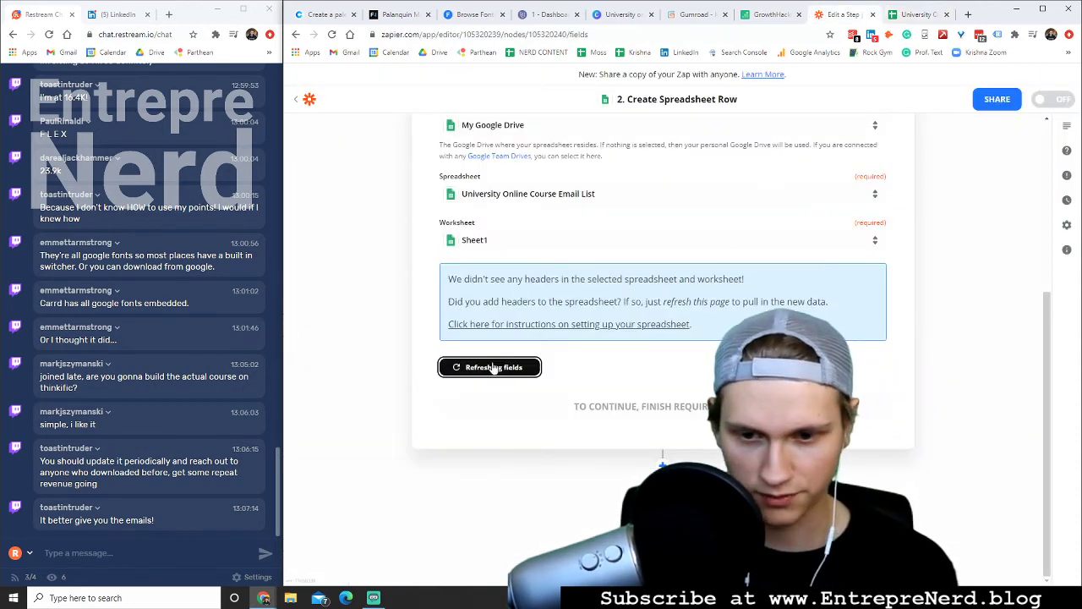
click(558, 327)
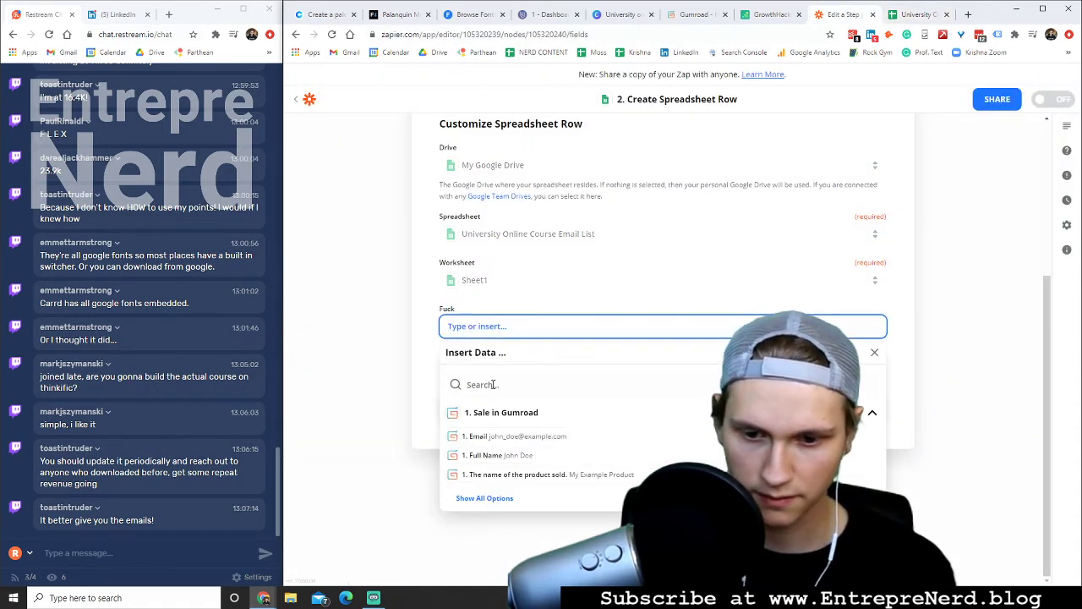
click(489, 438)
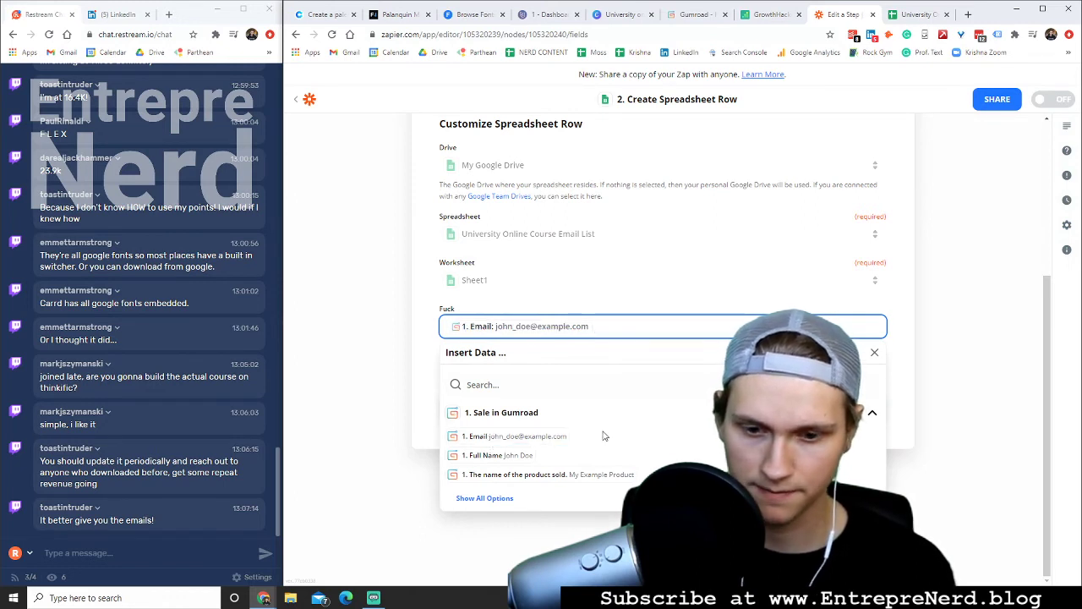
click(499, 456)
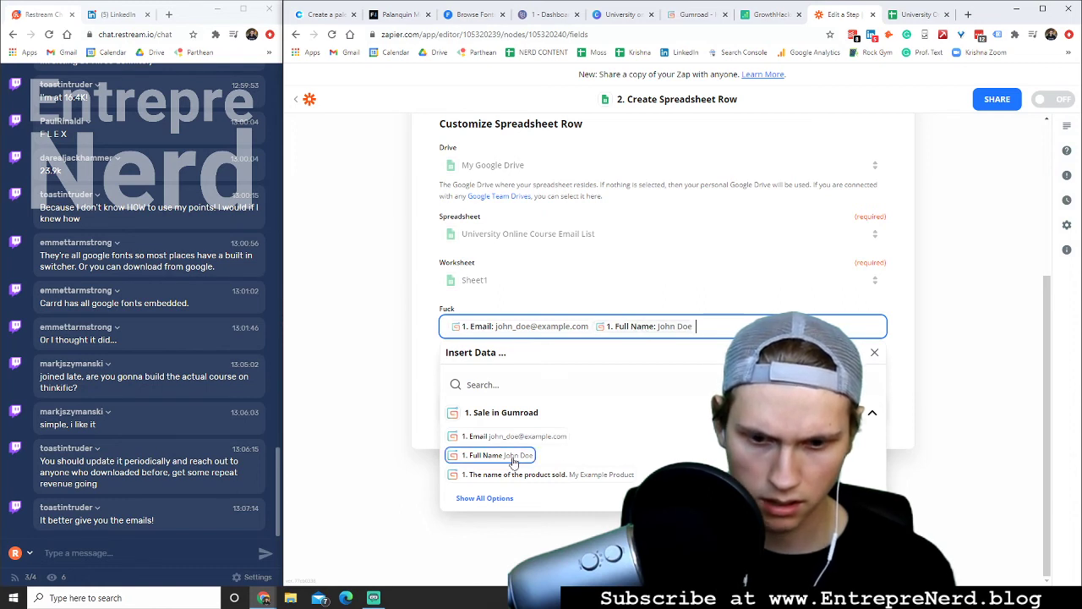
click(657, 329)
click(658, 328)
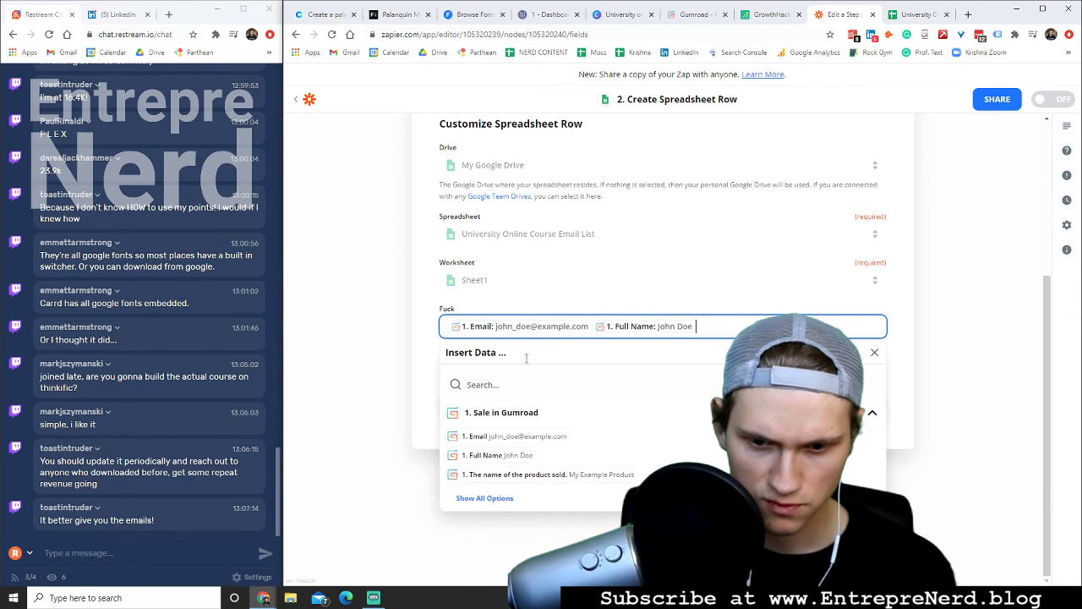
click(512, 309)
click(735, 326)
key(BackSpace)
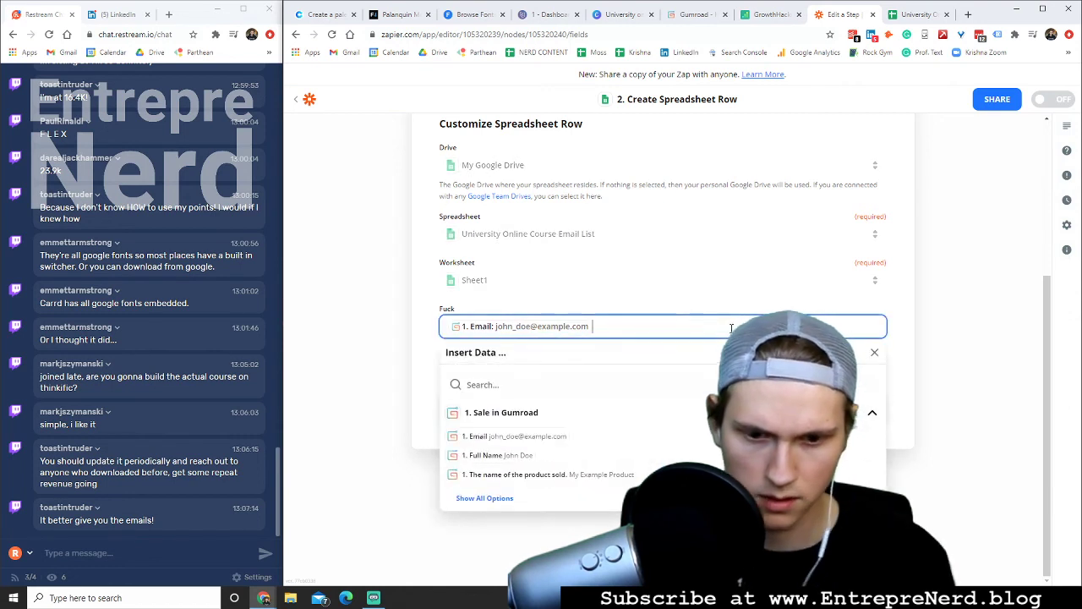
click(679, 306)
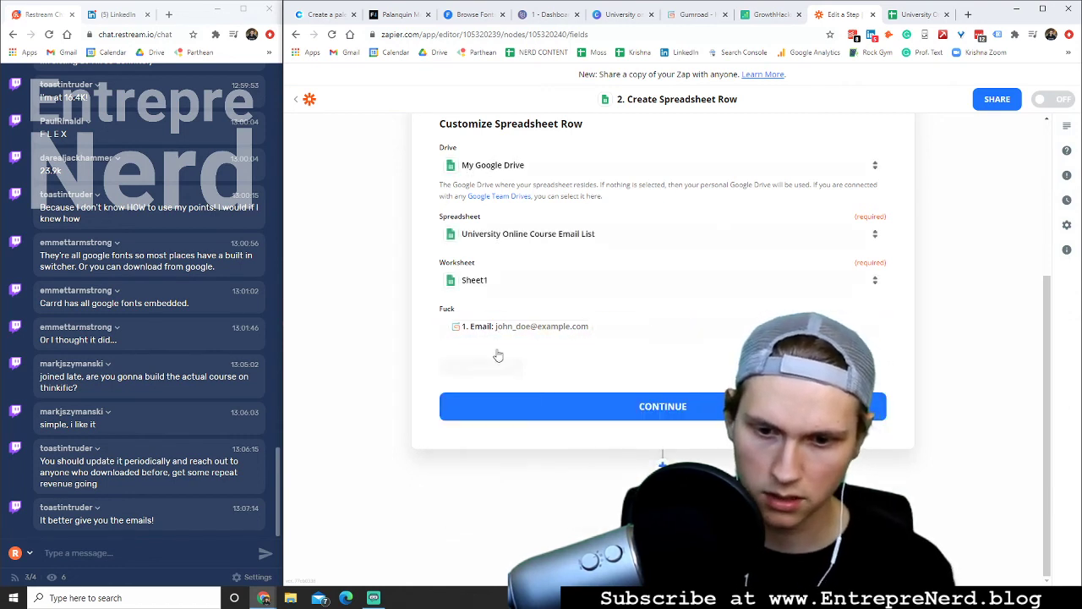
- Enter a second header, "fuck name", in cell B1 of the email list spreadsheet
click(922, 16)
click(390, 157)
text(fuck name)
- Return to Zapier and try to reload the action's column fields from the spreadsheet
click(842, 14)
click(500, 367)
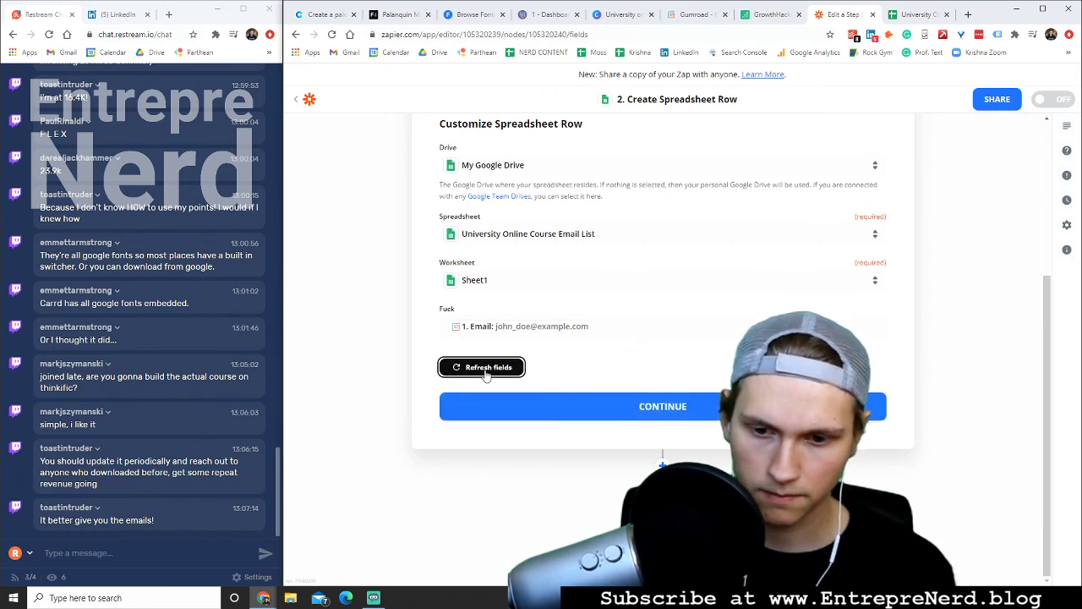
click(486, 370)
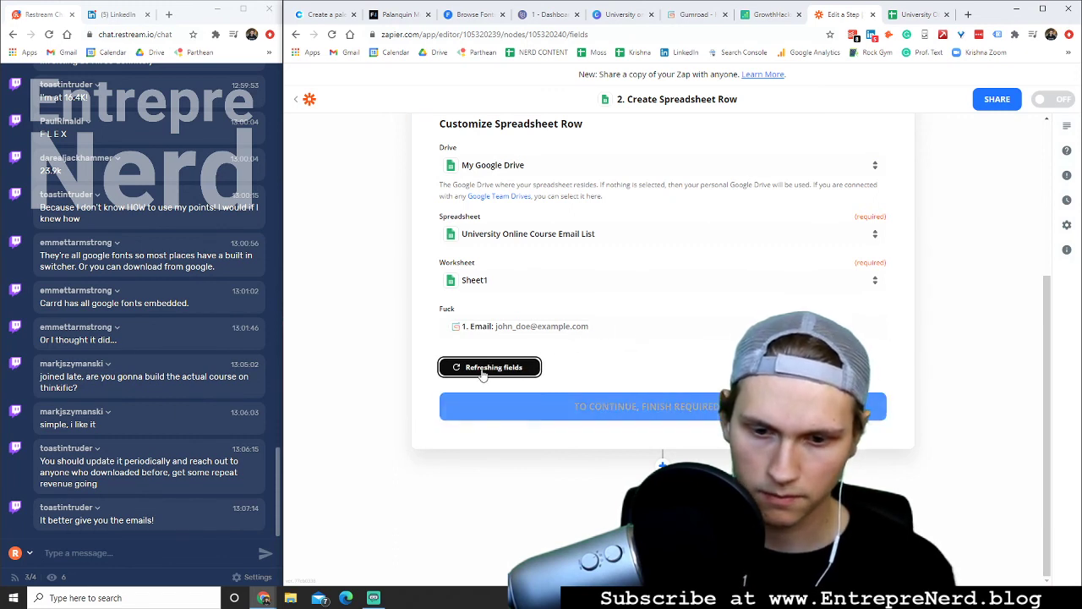
click(593, 326)
click(495, 370)
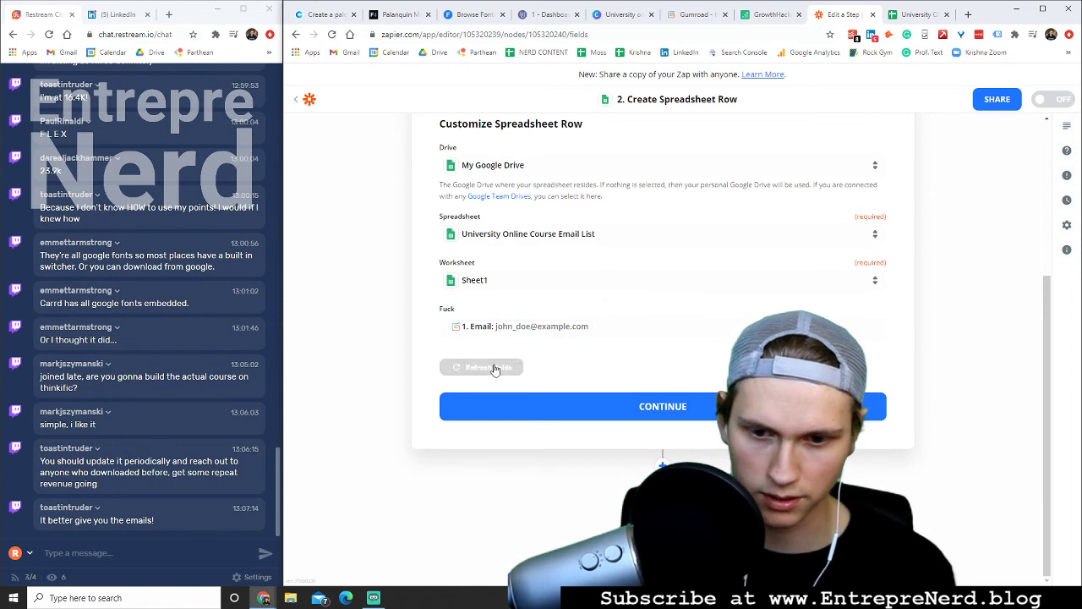
- Commit the B1 header entry in the spreadsheet and refresh the action's fields in Zapier
click(918, 12)
click(508, 263)
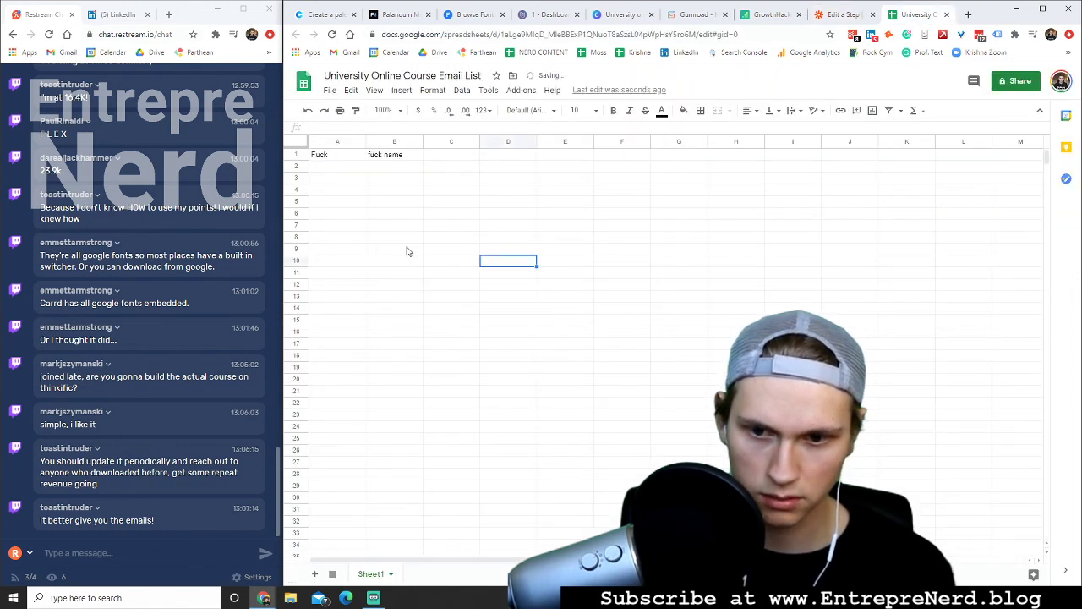
click(858, 15)
click(491, 366)
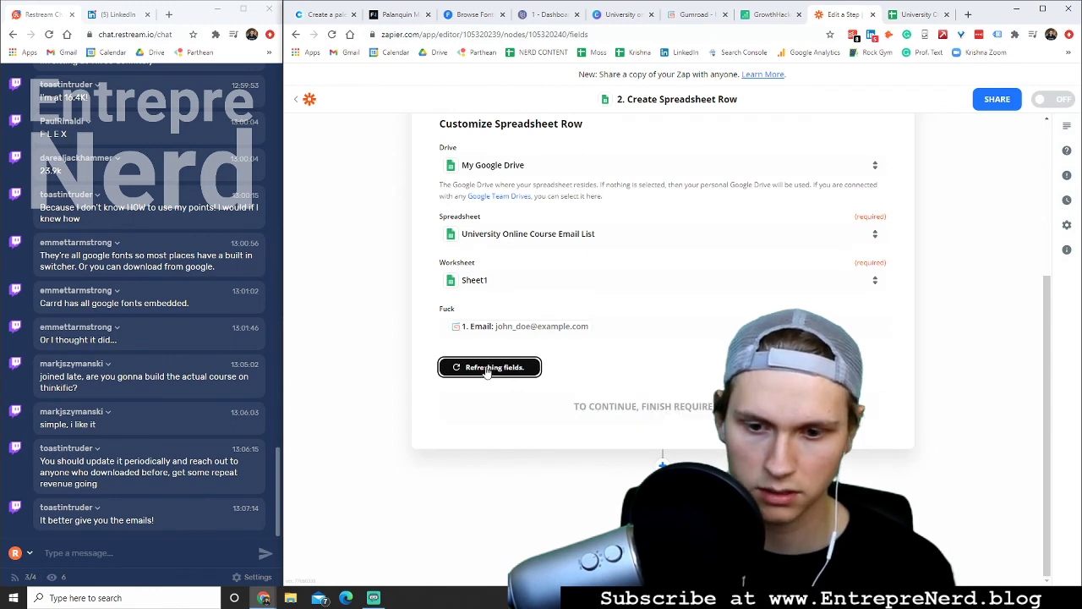
- Map the Gumroad sale's Full Name, instead of its Email, to the second column field
click(505, 343)
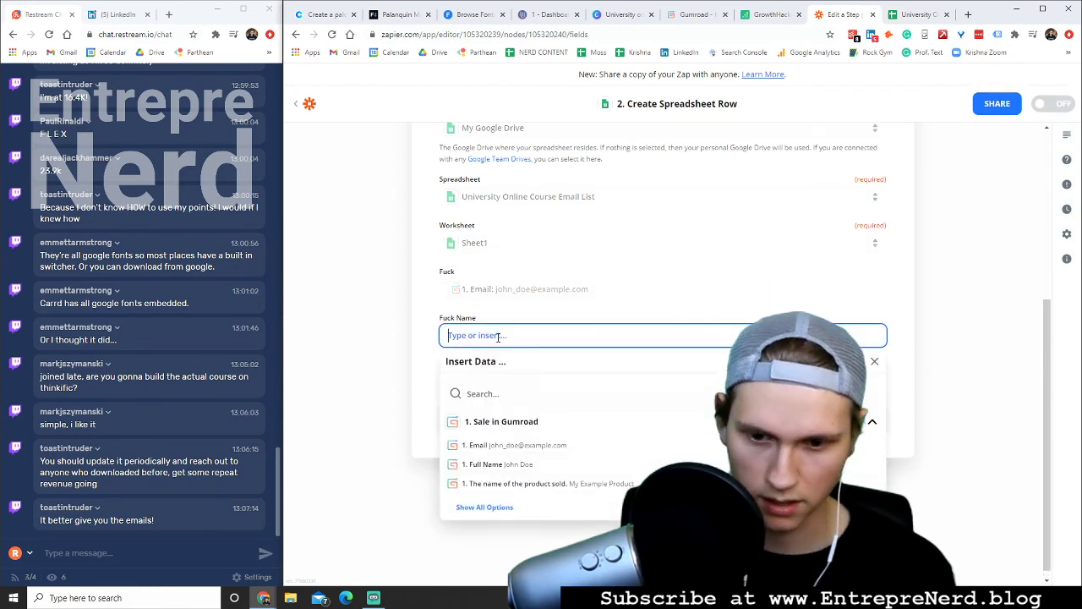
click(516, 445)
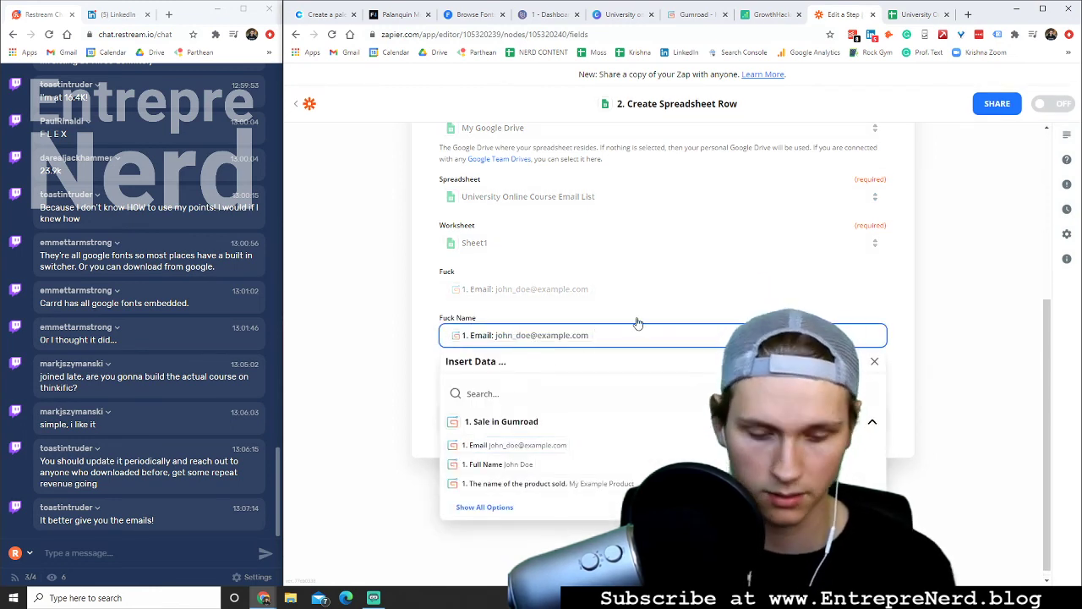
key(BackSpace)
click(497, 463)
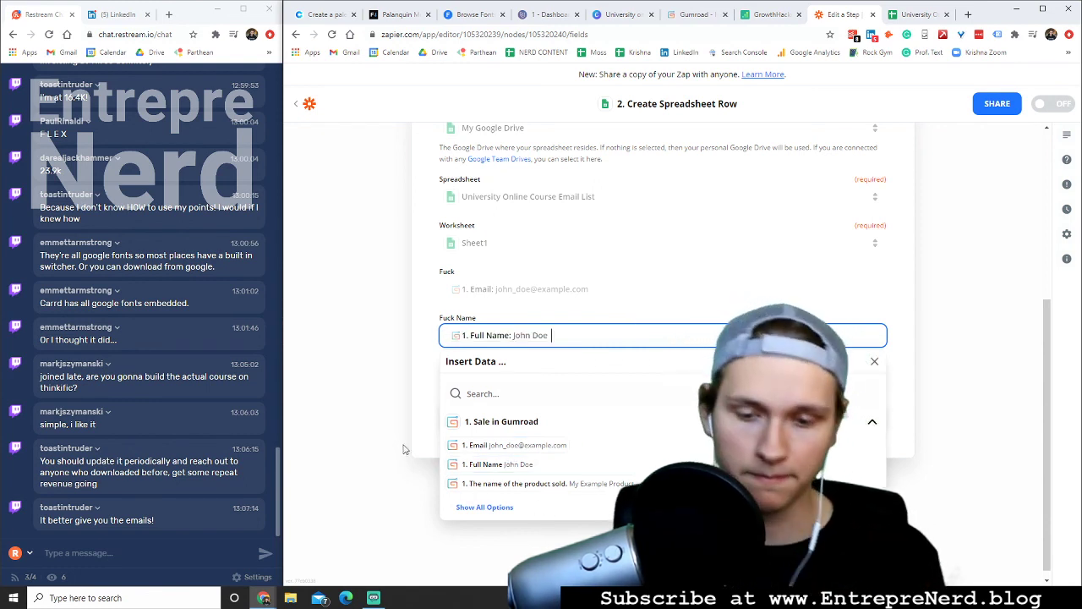
- Continue past the row setup and send a test row to Google Sheets
click(425, 376)
click(464, 414)
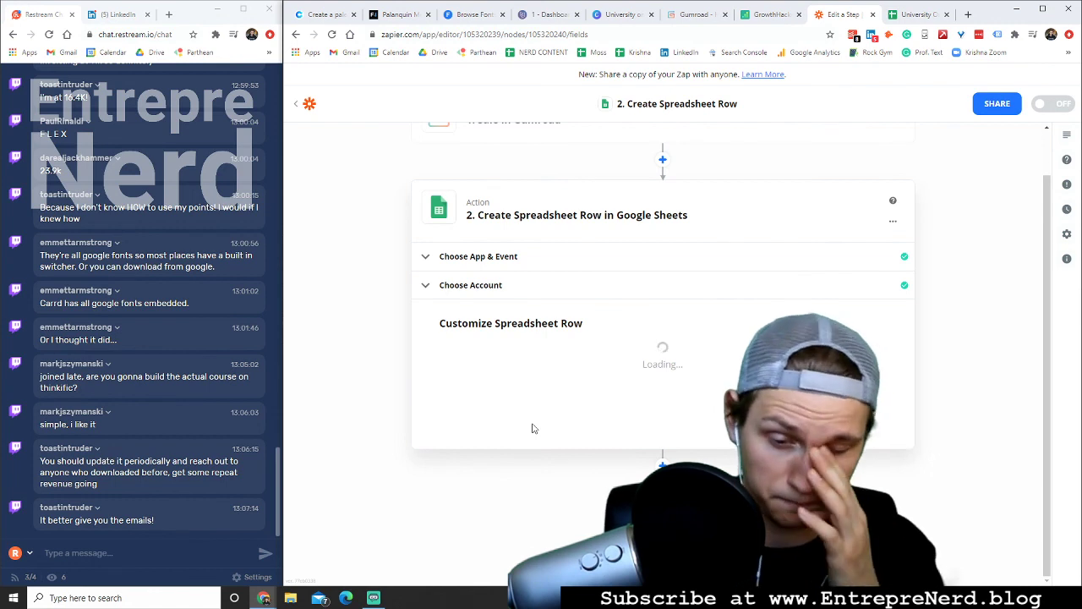
scroll(532, 424, down, 2)
click(496, 476)
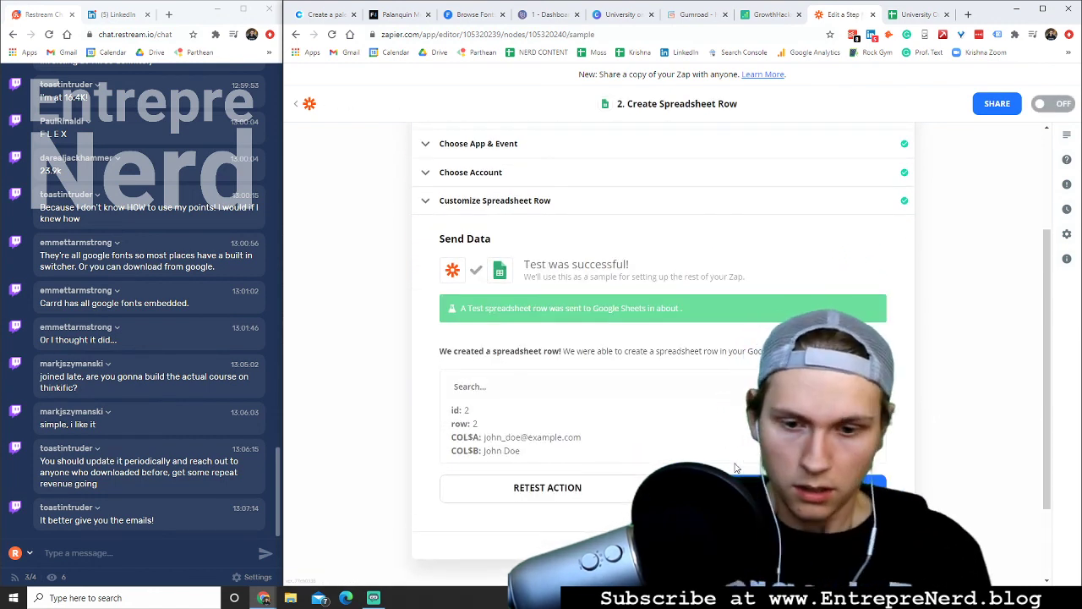